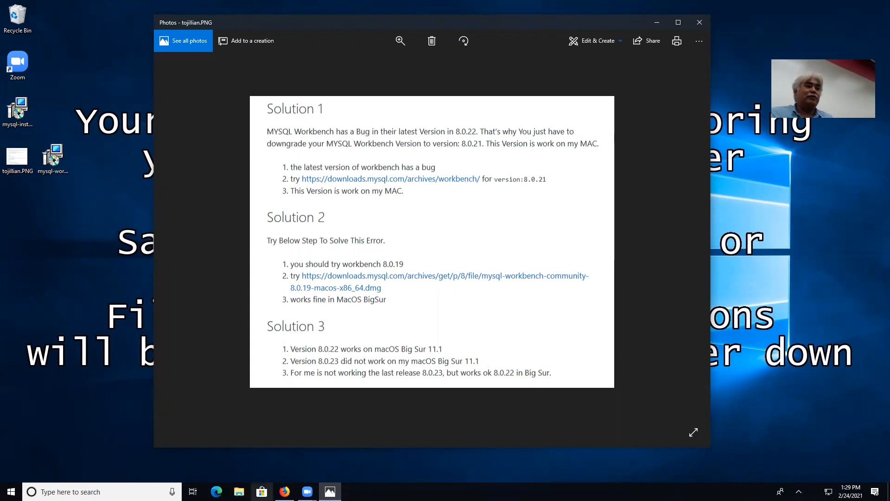
In Firefox, go from mysql.com Downloads through MySQL Community (GPL) Downloads to the Community Server page.
{"action": "mouse_move", "coordinate": [285, 491]}
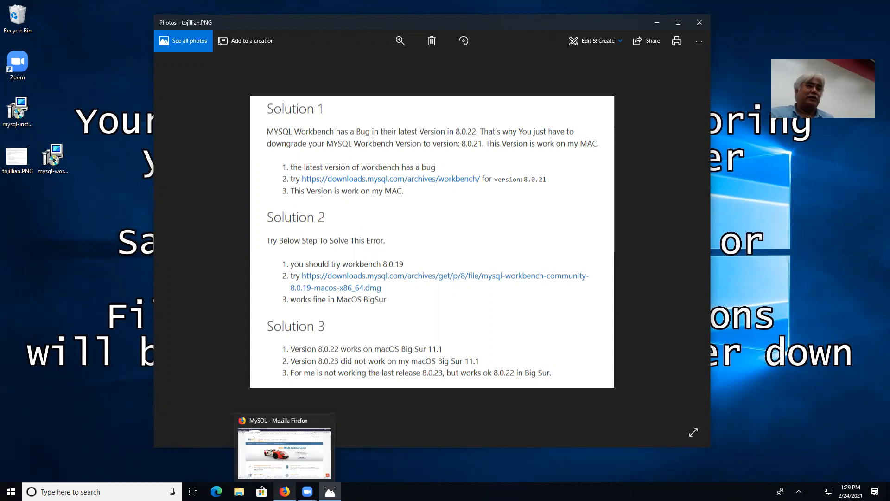
{"action": "left_click", "coordinate": [285, 452]}
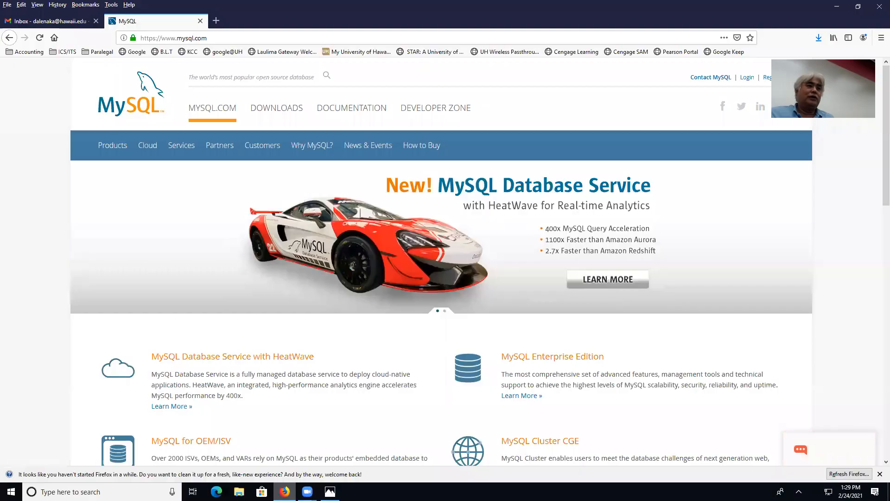
{"action": "left_click", "coordinate": [290, 113]}
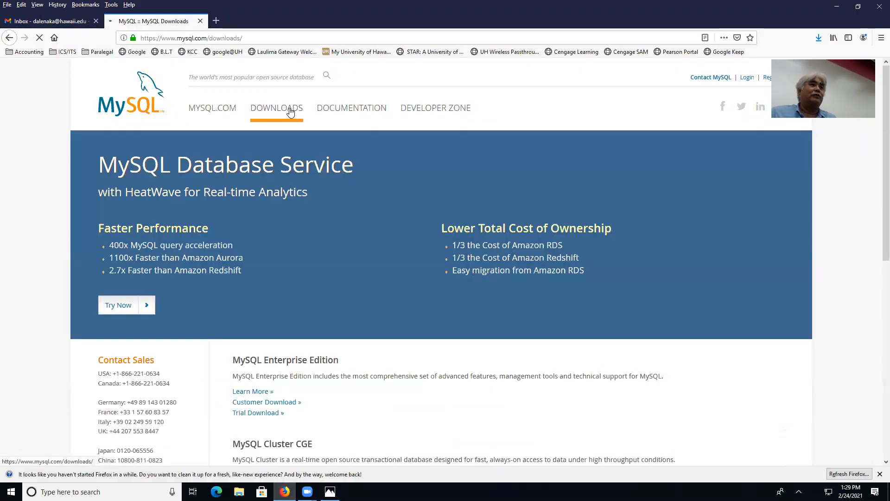
{"action": "scroll", "coordinate": [290, 112], "scroll_direction": "down", "scroll_amount": 4}
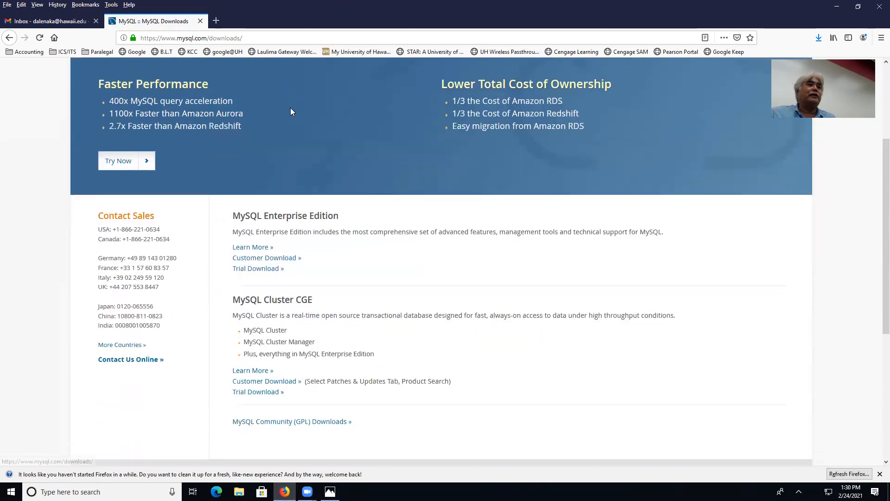
{"action": "scroll", "coordinate": [292, 231], "scroll_direction": "down", "scroll_amount": 2}
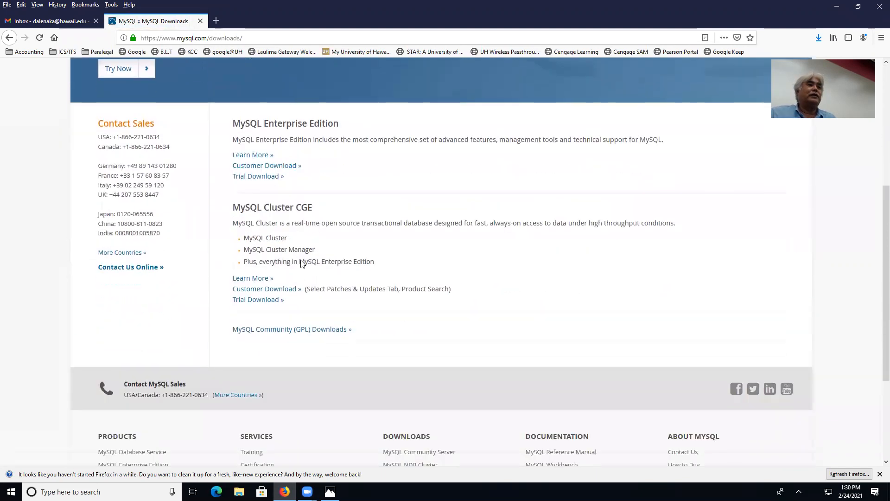
{"action": "left_click", "coordinate": [293, 330]}
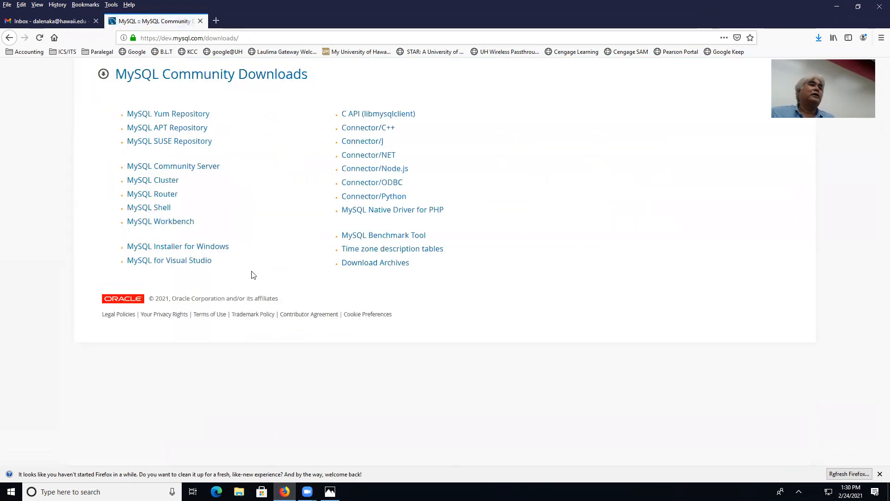
{"action": "left_click", "coordinate": [194, 169]}
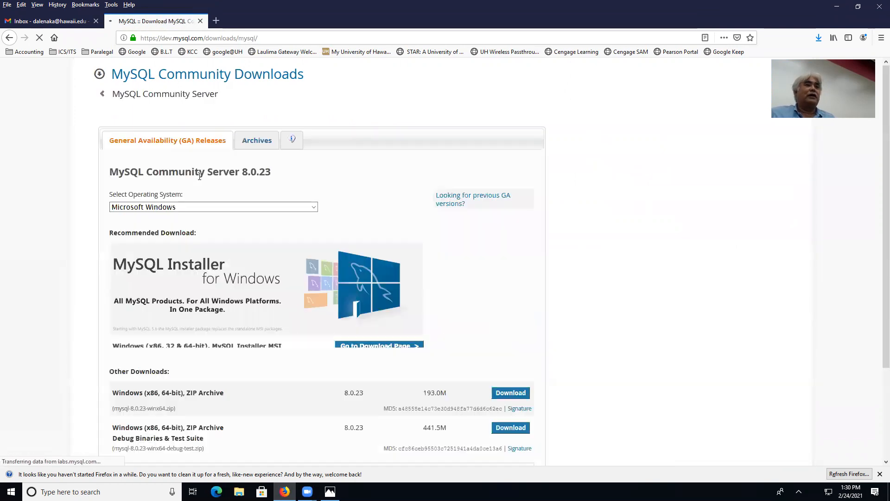
{"action": "left_click", "coordinate": [296, 208]}
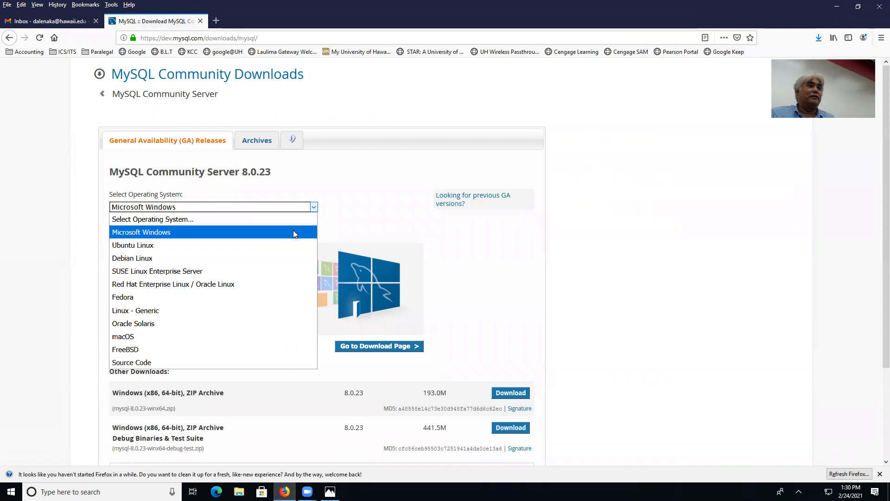
{"action": "left_click", "coordinate": [239, 335]}
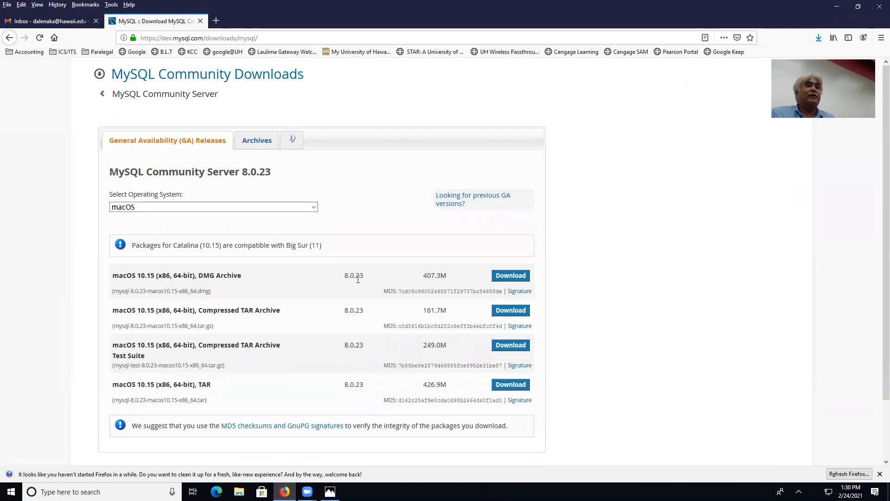
{"action": "left_click", "coordinate": [453, 208]}
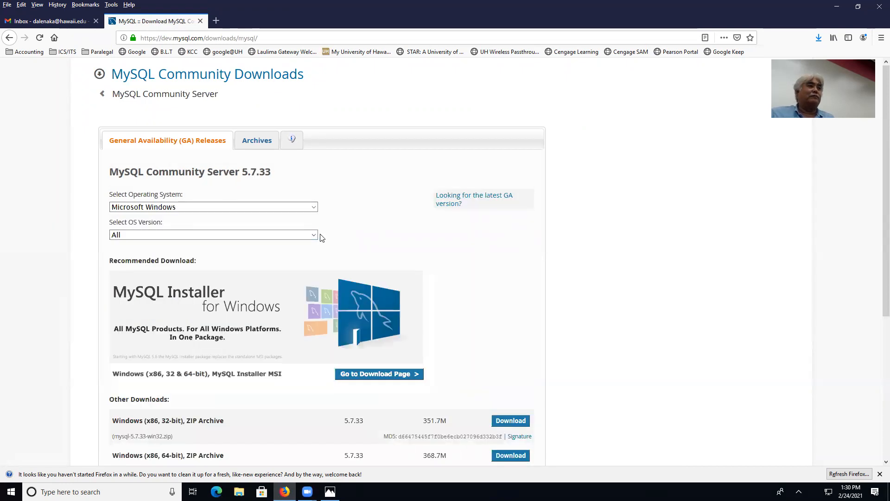
{"action": "left_click", "coordinate": [314, 207]}
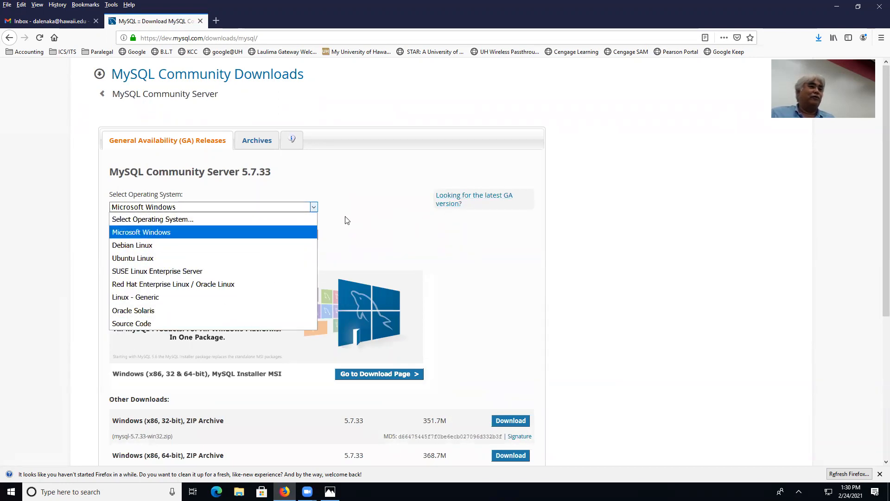
{"action": "left_click", "coordinate": [10, 39]}
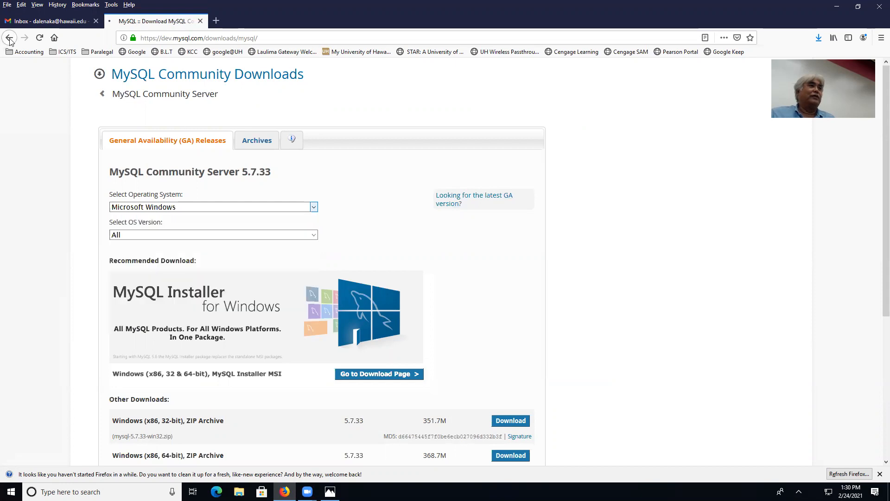
{"action": "left_click", "coordinate": [194, 166]}
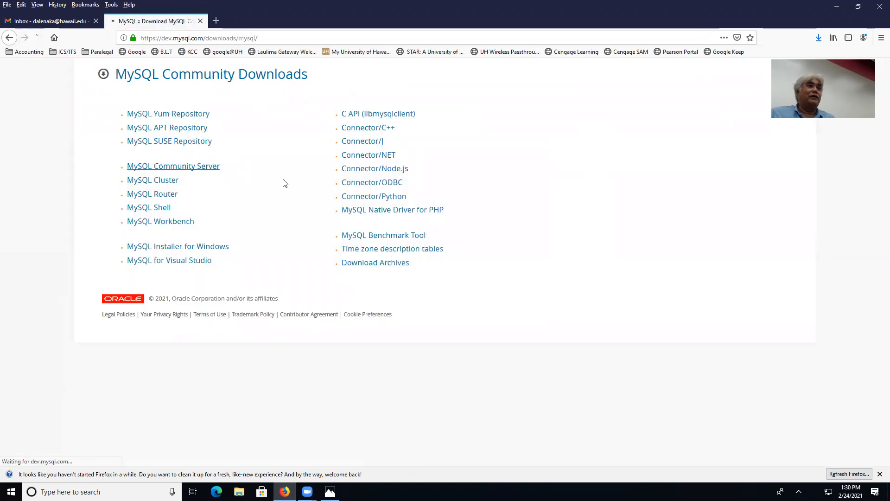
{"action": "scroll", "coordinate": [305, 185], "scroll_direction": "down", "scroll_amount": 2}
{"action": "left_click", "coordinate": [314, 160]}
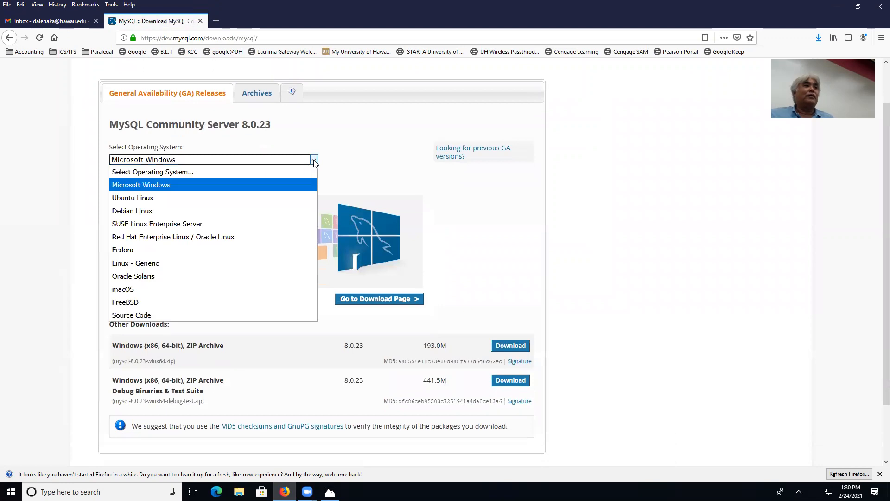
{"action": "left_click", "coordinate": [228, 289]}
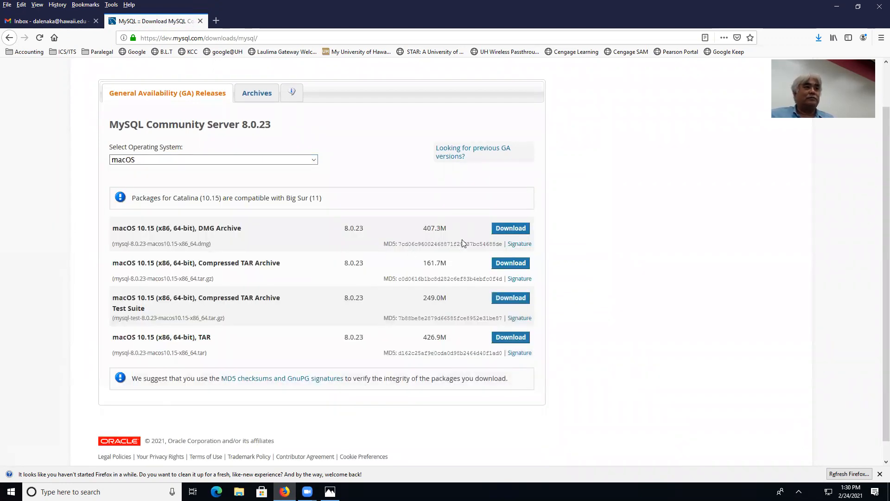
{"action": "scroll", "coordinate": [397, 222], "scroll_direction": "up", "scroll_amount": 2}
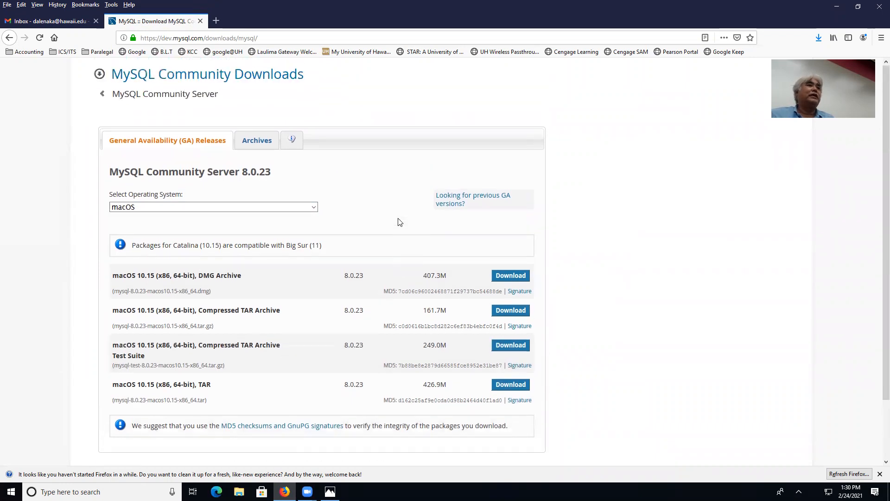
{"action": "left_click", "coordinate": [167, 80]}
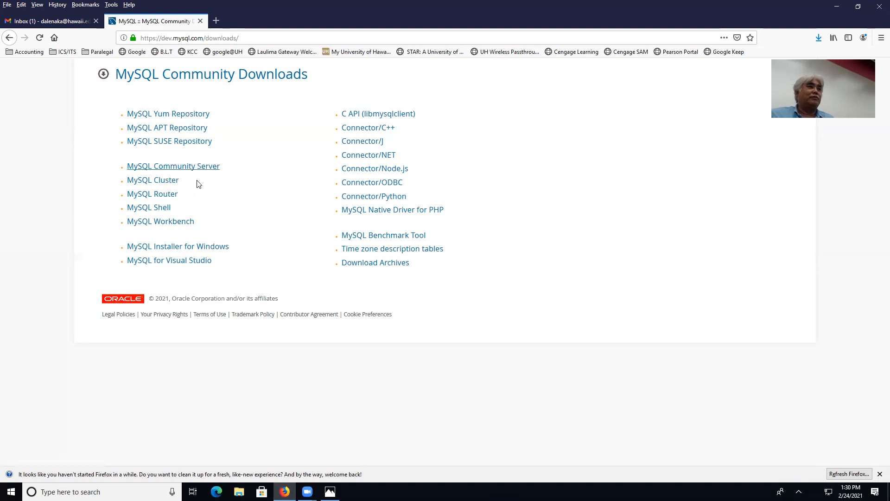
Show the MySQL Workbench 8.0.23 download for macOS, then bring the tojiilian.PNG workaround notes forward.
{"action": "left_click", "coordinate": [183, 223]}
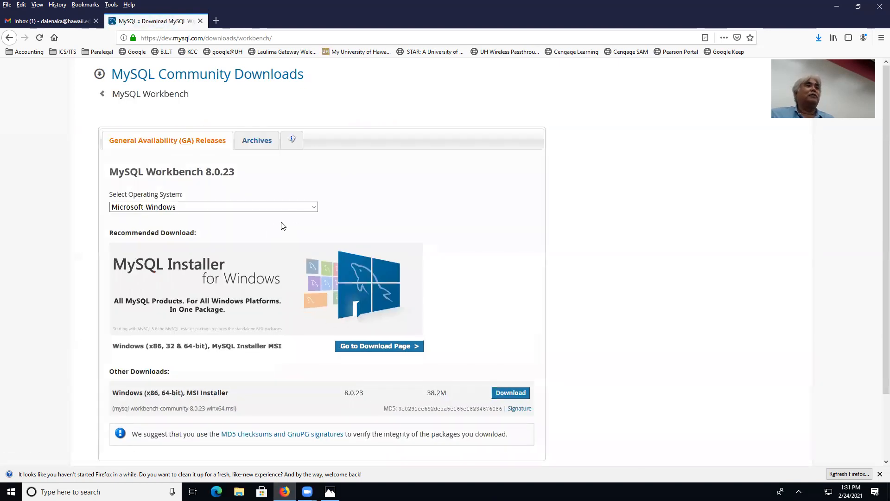
{"action": "left_click", "coordinate": [311, 206]}
{"action": "left_click", "coordinate": [240, 283]}
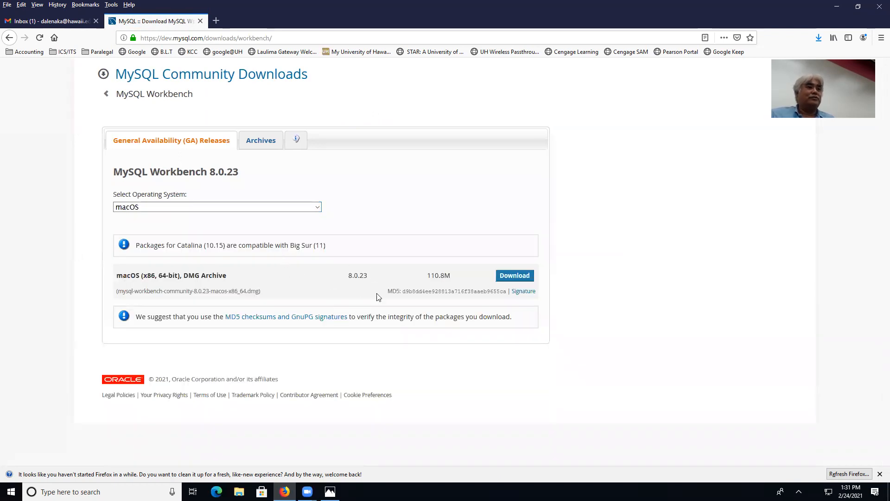
{"action": "left_click", "coordinate": [330, 492]}
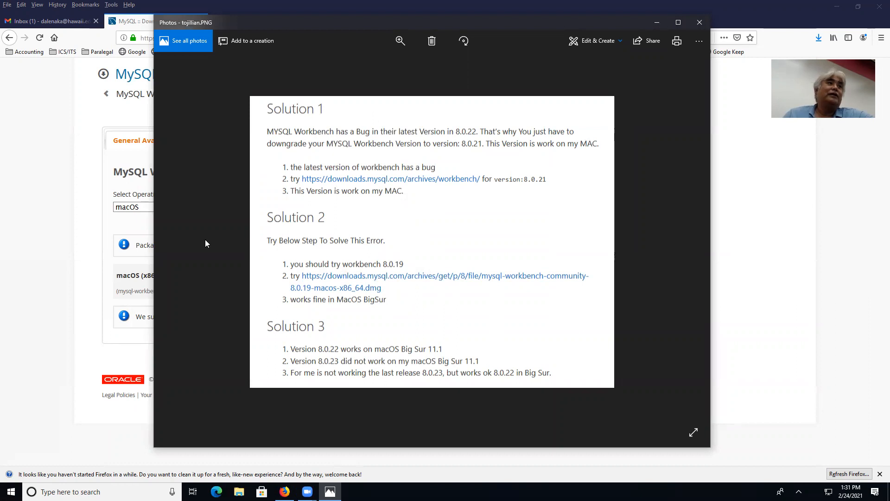
Open the Workbench Archives with macOS as the operating system, first picking version 8.0.21.
{"action": "left_click", "coordinate": [127, 228]}
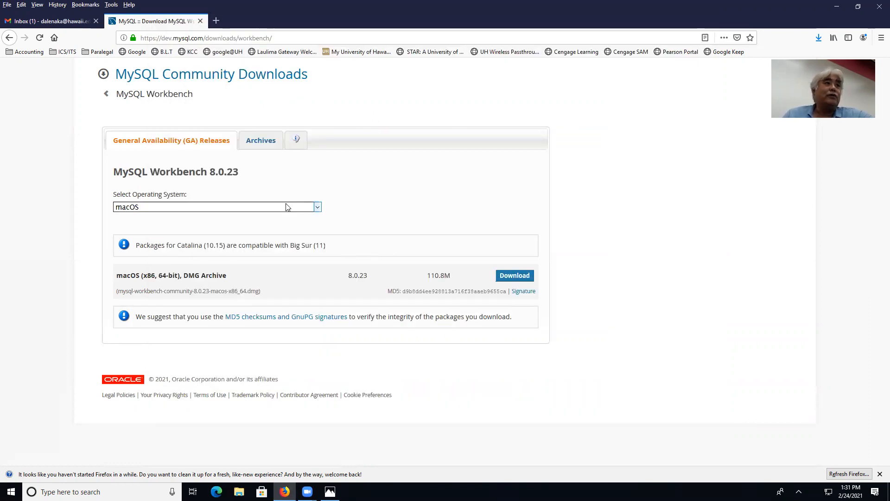
{"action": "left_click", "coordinate": [260, 140]}
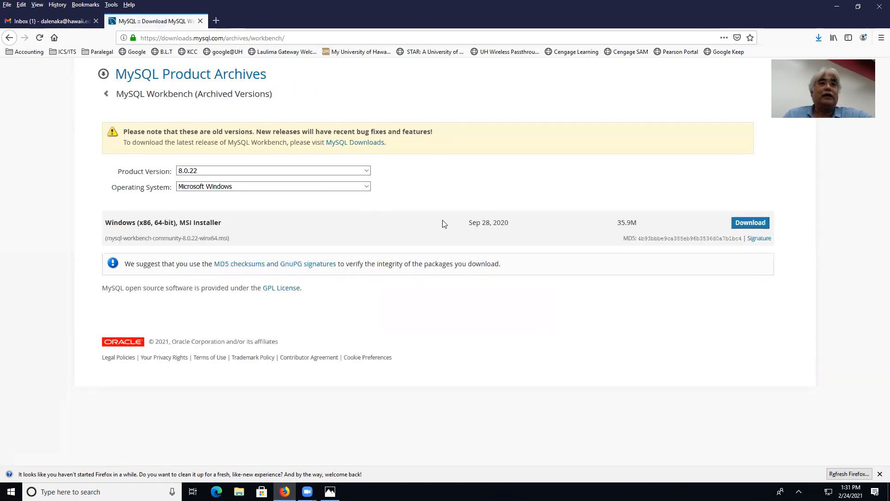
{"action": "left_click", "coordinate": [360, 187]}
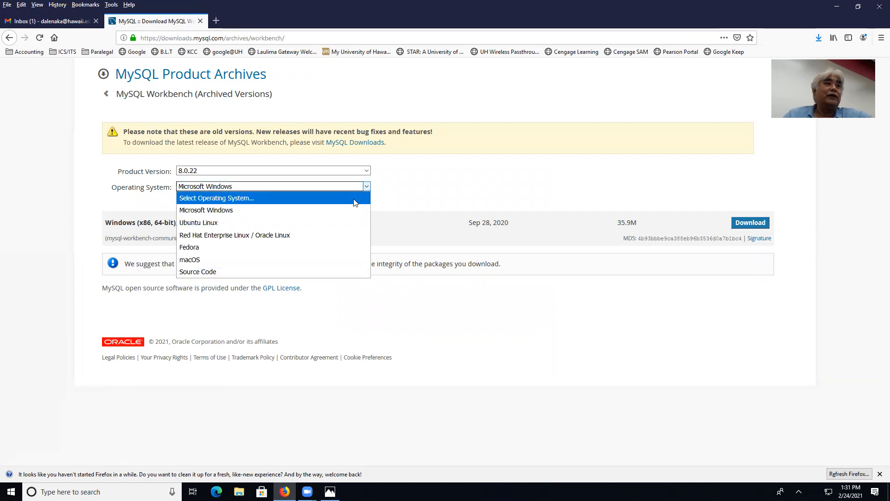
{"action": "left_click", "coordinate": [329, 257]}
{"action": "left_click", "coordinate": [362, 170]}
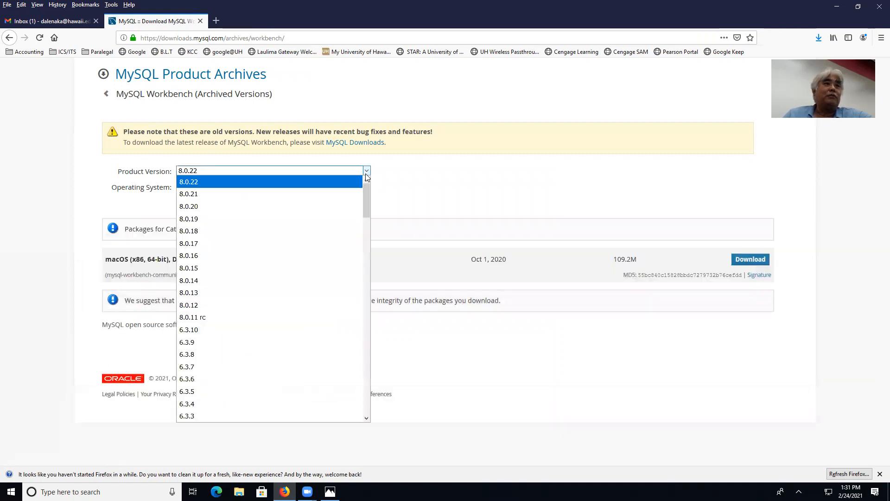
{"action": "left_click", "coordinate": [348, 194]}
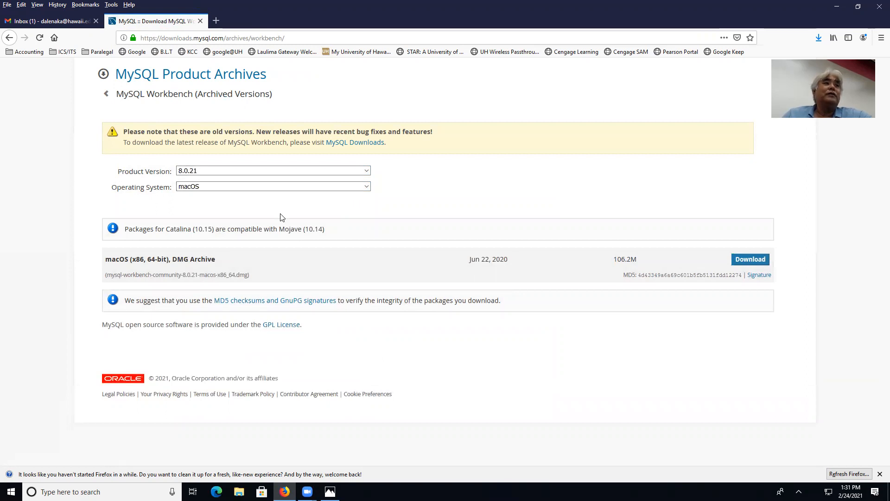
Recheck the workaround notes and change the archived Workbench version to 8.0.19.
{"action": "left_click", "coordinate": [330, 490]}
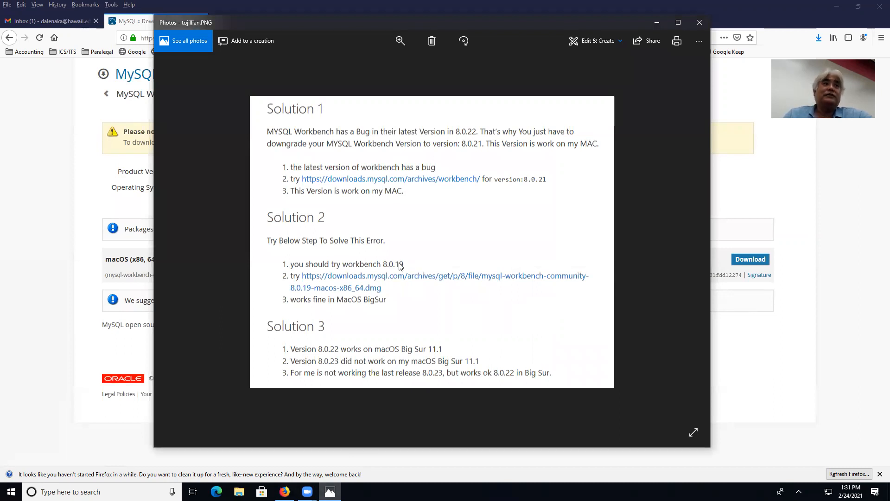
{"action": "left_click", "coordinate": [110, 204]}
{"action": "left_click", "coordinate": [337, 170]}
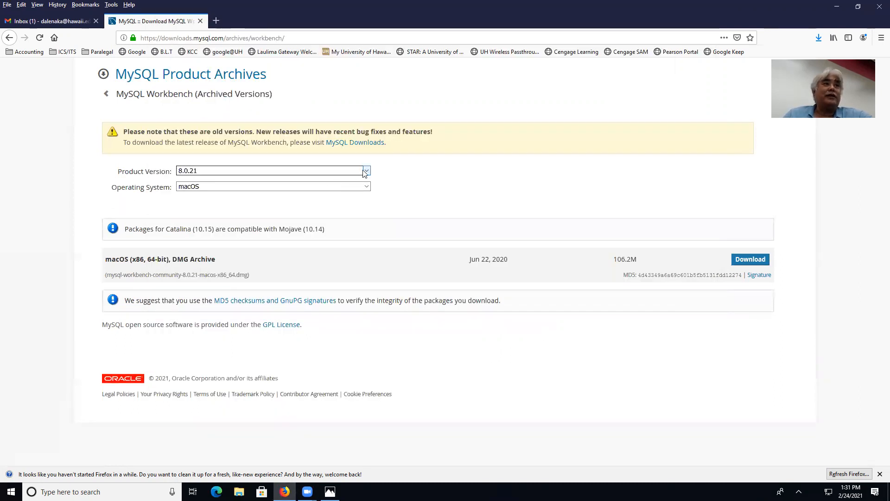
{"action": "left_click", "coordinate": [341, 216]}
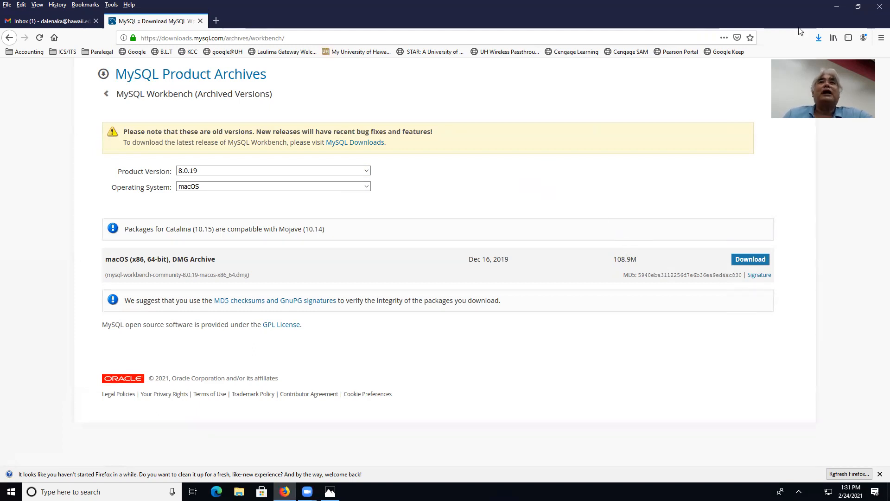
Clear the desktop and launch the mysql-installer MSI, approving the UAC prompt.
{"action": "left_click", "coordinate": [836, 8]}
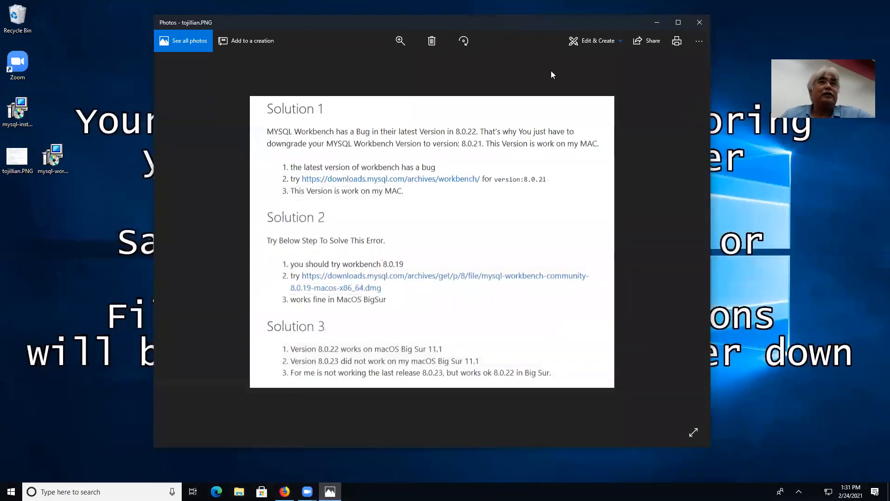
{"action": "left_click", "coordinate": [654, 27]}
{"action": "left_click_drag", "start_coordinate": [56, 157], "coordinate": [58, 214]}
{"action": "left_click", "coordinate": [88, 255]}
{"action": "left_click", "coordinate": [23, 109]}
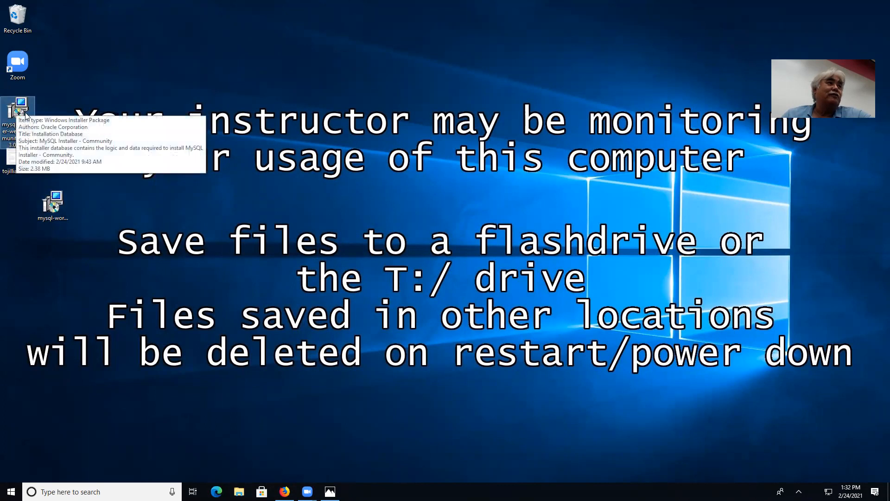
{"action": "left_click", "coordinate": [53, 204]}
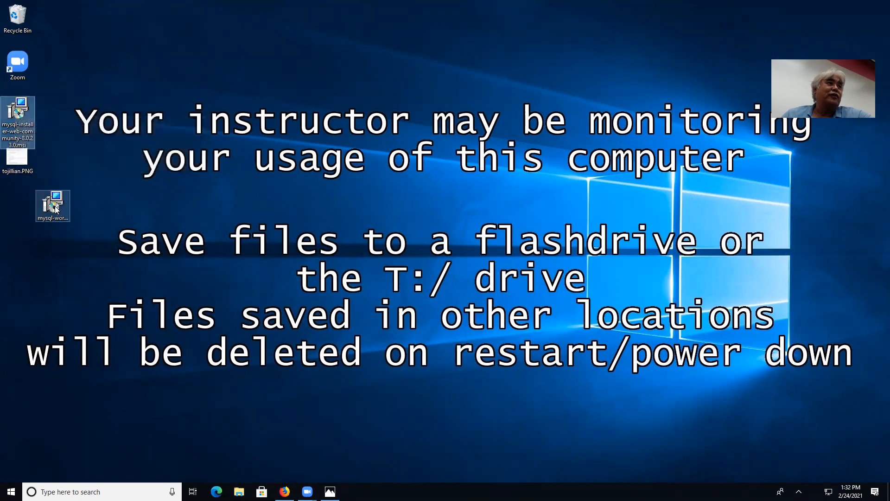
{"action": "double_click", "coordinate": [19, 107]}
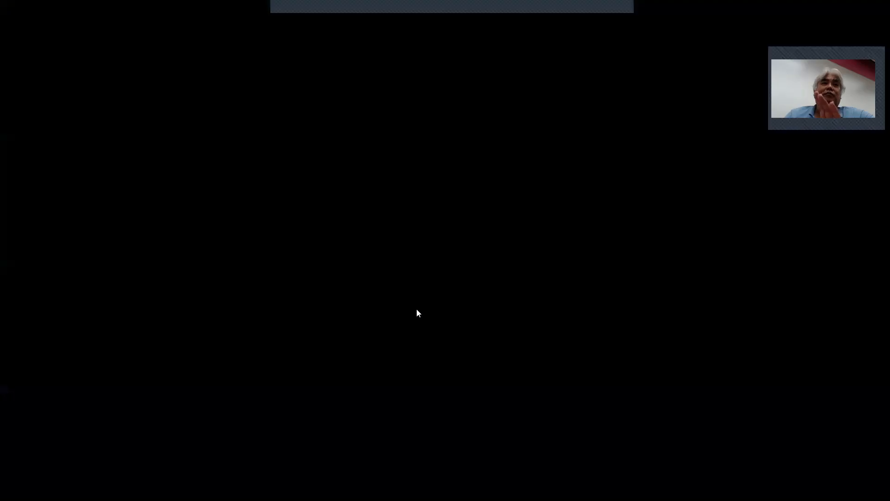
{"action": "left_click", "coordinate": [411, 311]}
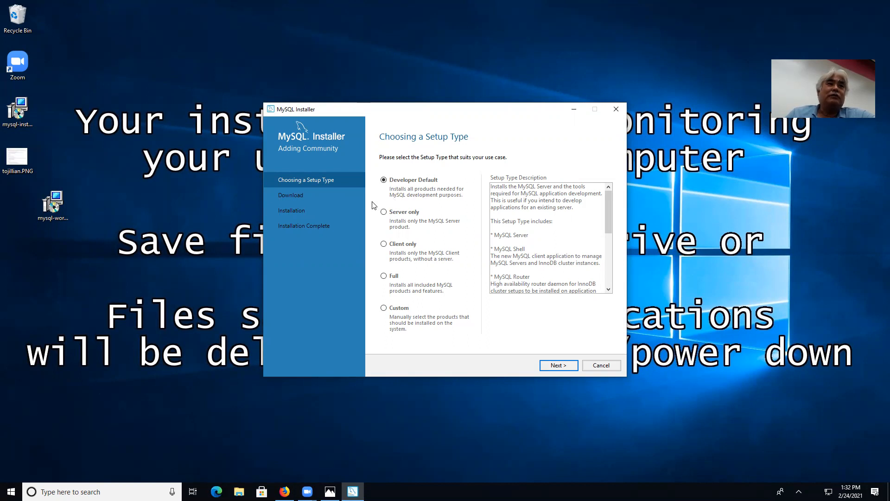
Choose the Server only setup type and download MySQL Server 8.0.23.
{"action": "left_click", "coordinate": [383, 212]}
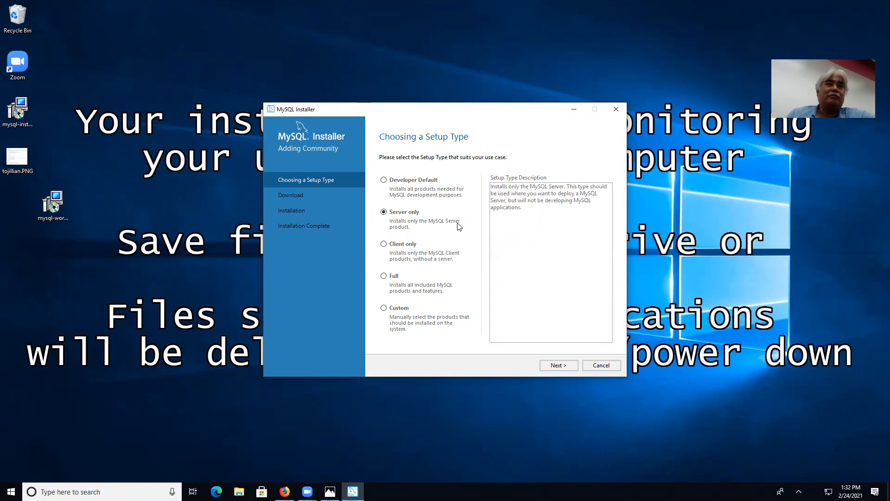
{"action": "left_click", "coordinate": [558, 365]}
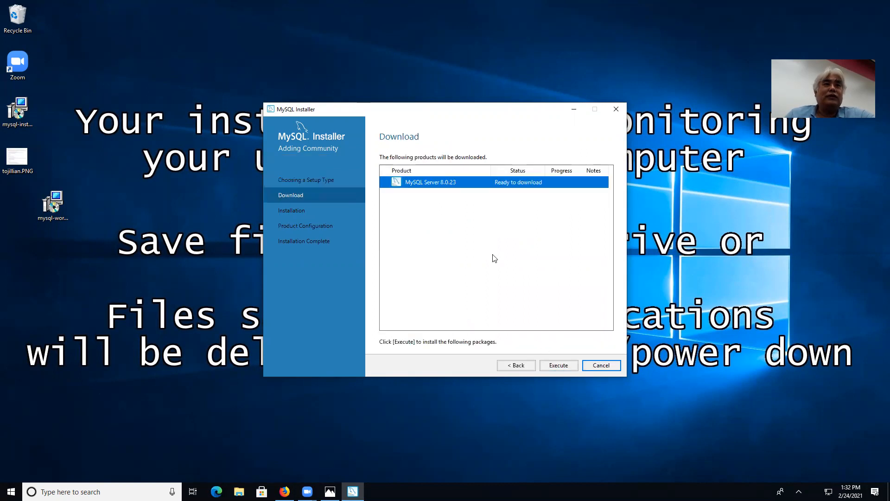
{"action": "left_click", "coordinate": [557, 364]}
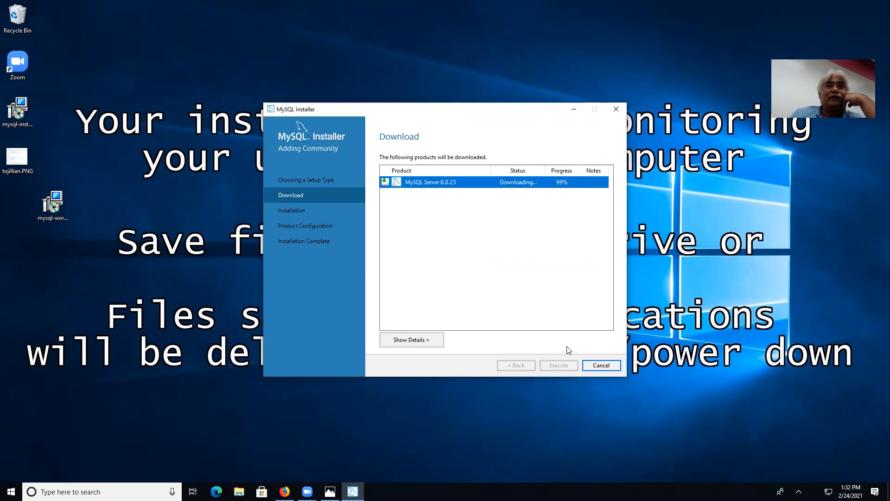
Install MySQL Server 8.0.23 and close MySQL Installer once it finishes.
{"action": "left_click", "coordinate": [560, 365]}
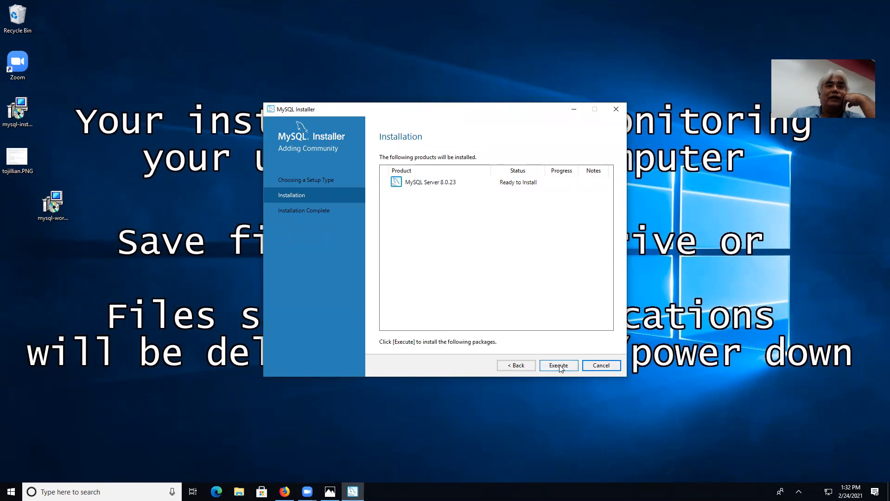
{"action": "left_click", "coordinate": [559, 365]}
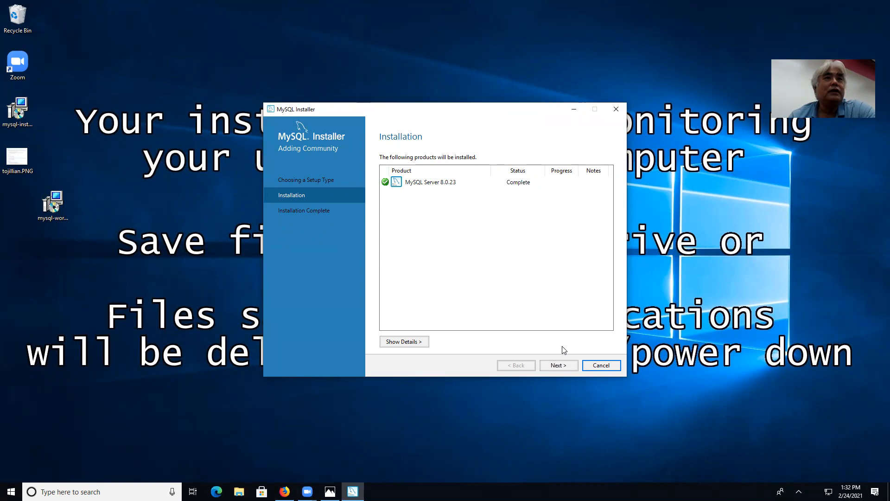
{"action": "left_click", "coordinate": [559, 365]}
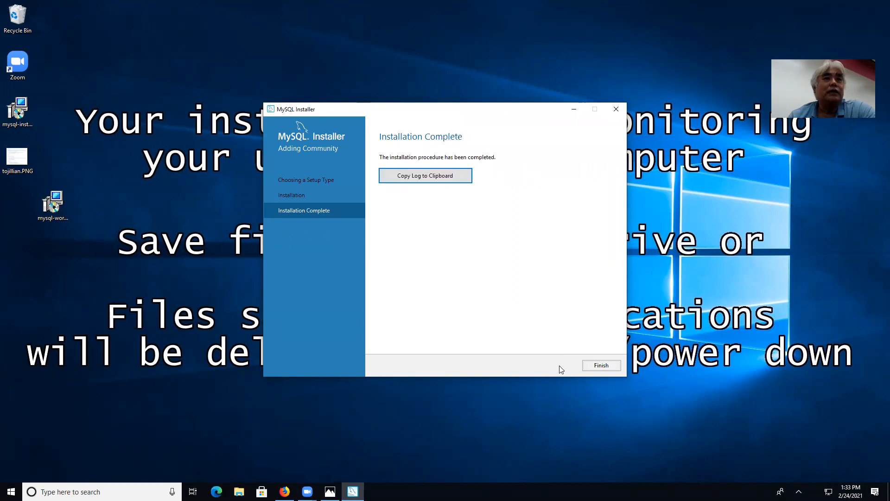
{"action": "left_click", "coordinate": [602, 366]}
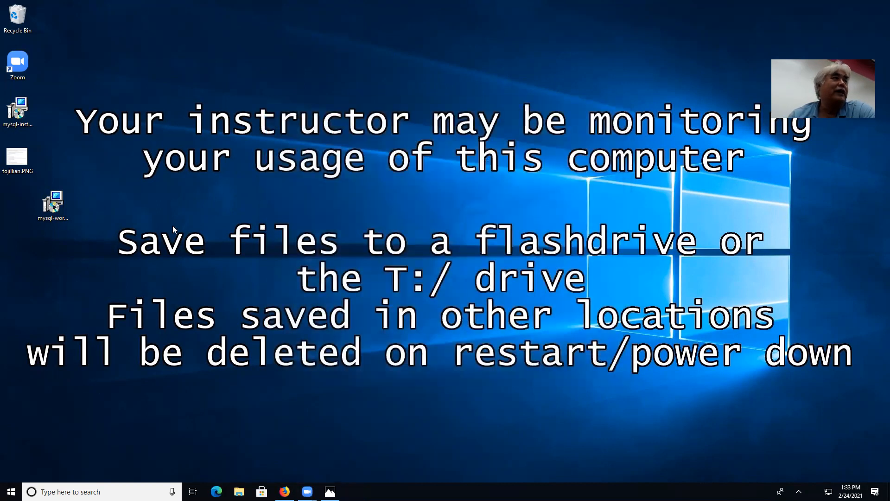
Install MySQL Workbench from its MSI with the default folder and Complete setup, then launch it.
{"action": "left_click", "coordinate": [62, 206]}
{"action": "double_click", "coordinate": [62, 205]}
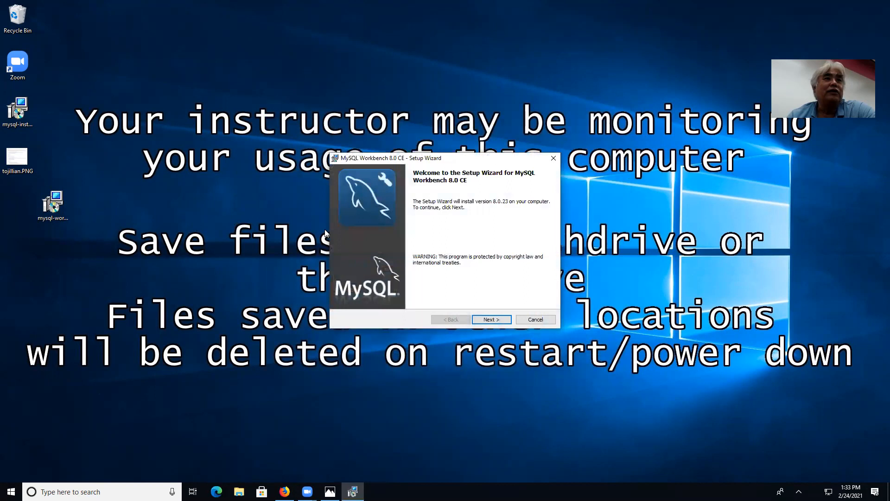
{"action": "left_click", "coordinate": [489, 319]}
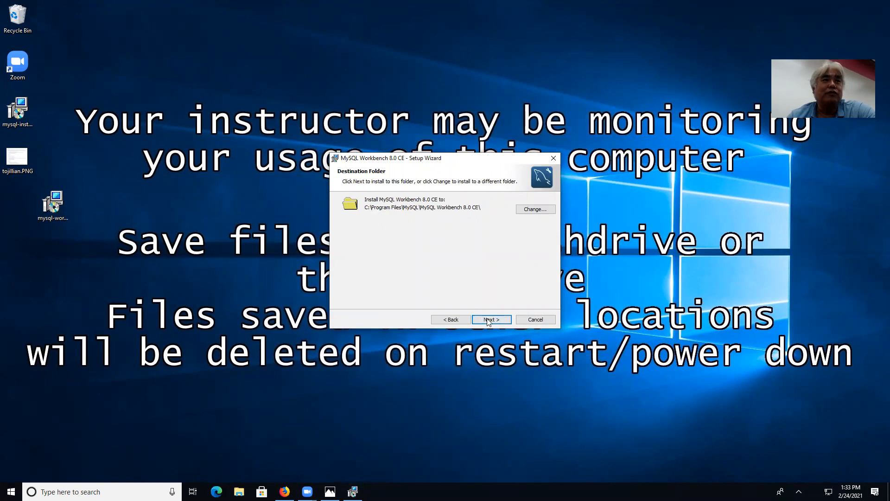
{"action": "left_click", "coordinate": [489, 321]}
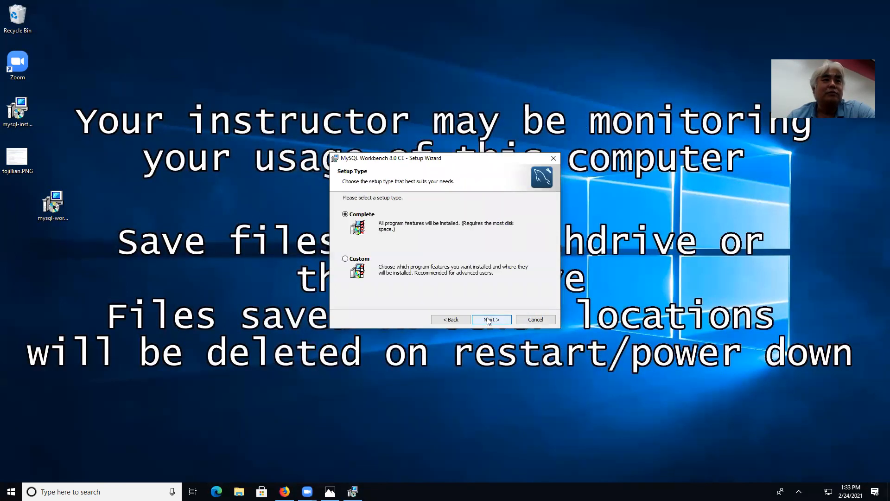
{"action": "left_click", "coordinate": [491, 321]}
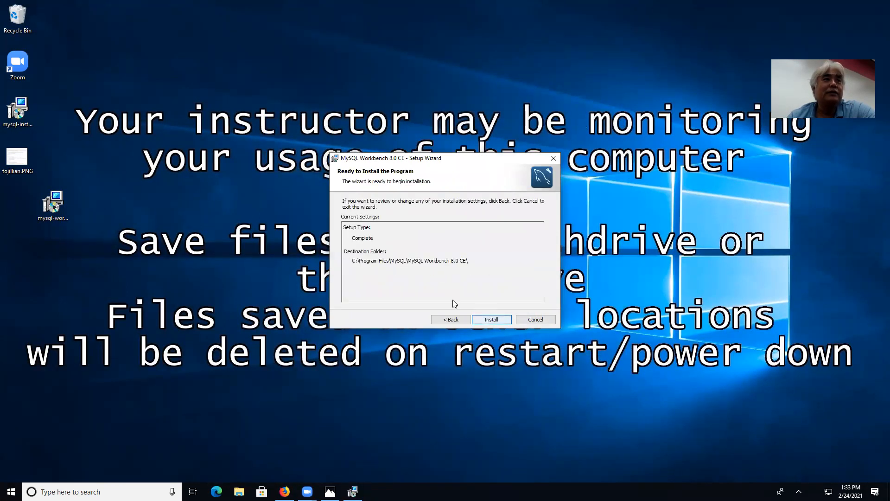
{"action": "left_click", "coordinate": [491, 320]}
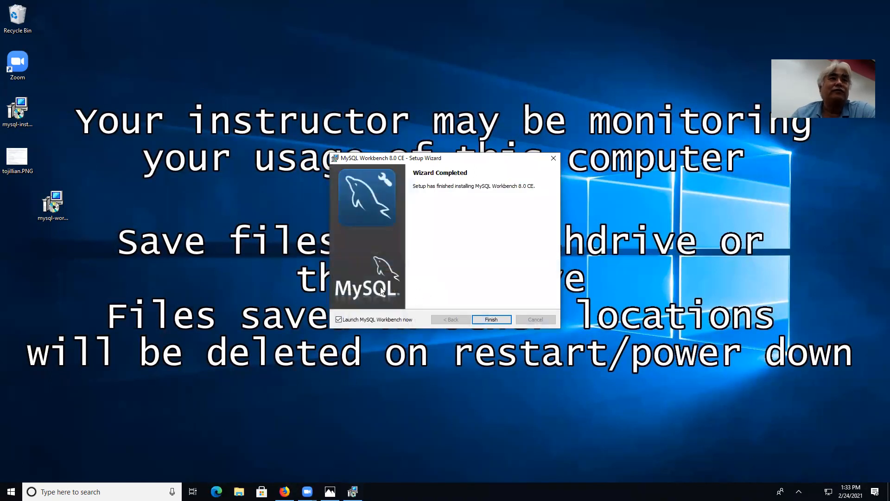
{"action": "left_click", "coordinate": [490, 319]}
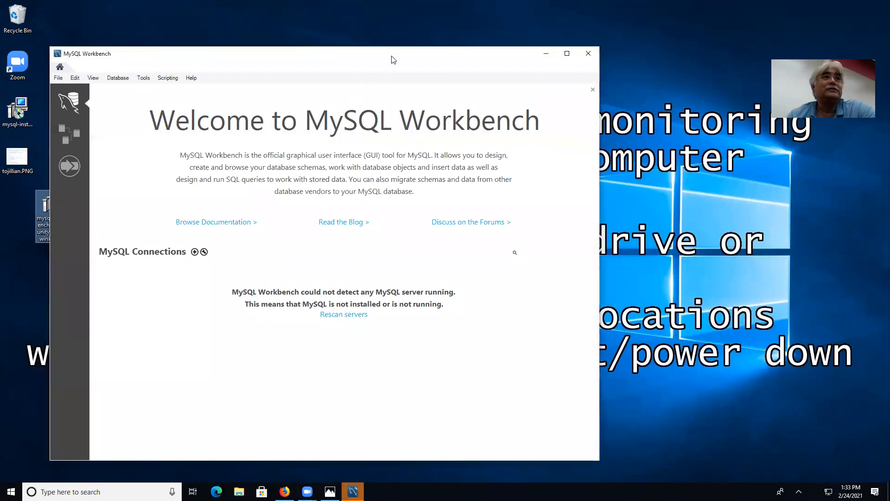
{"action": "left_click_drag", "start_coordinate": [392, 58], "coordinate": [530, 62]}
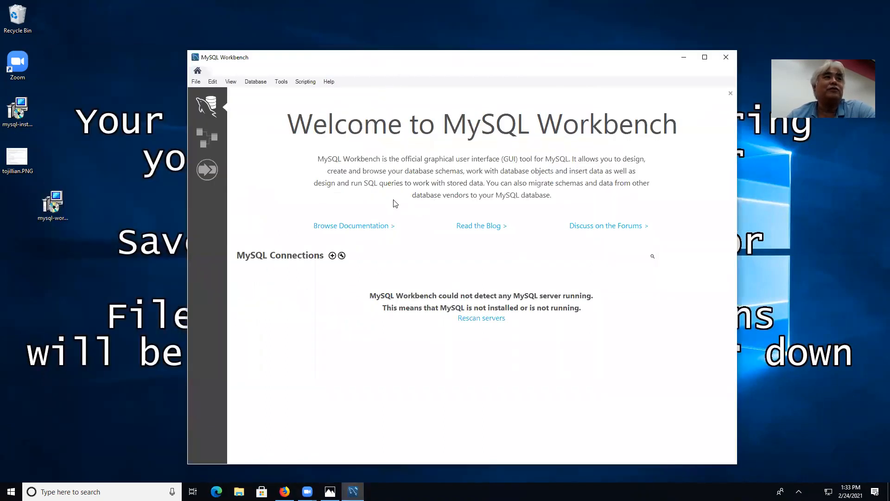
{"action": "left_click", "coordinate": [332, 256]}
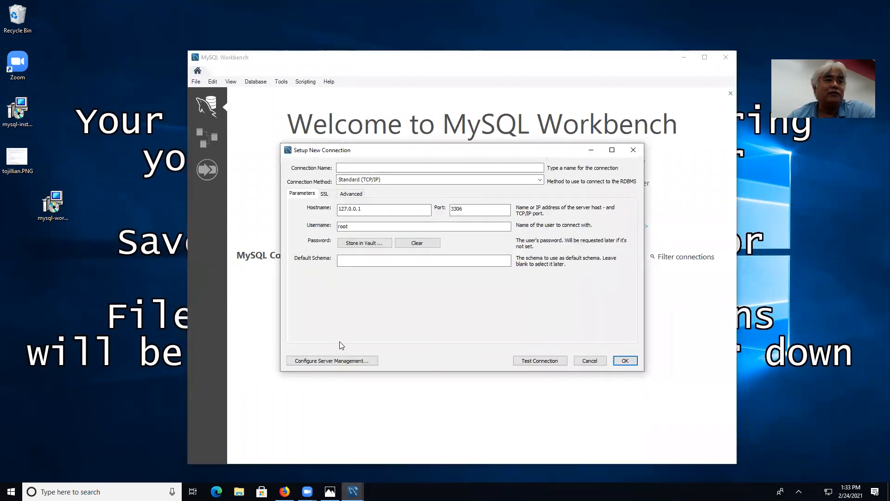
{"action": "left_click", "coordinate": [332, 361]}
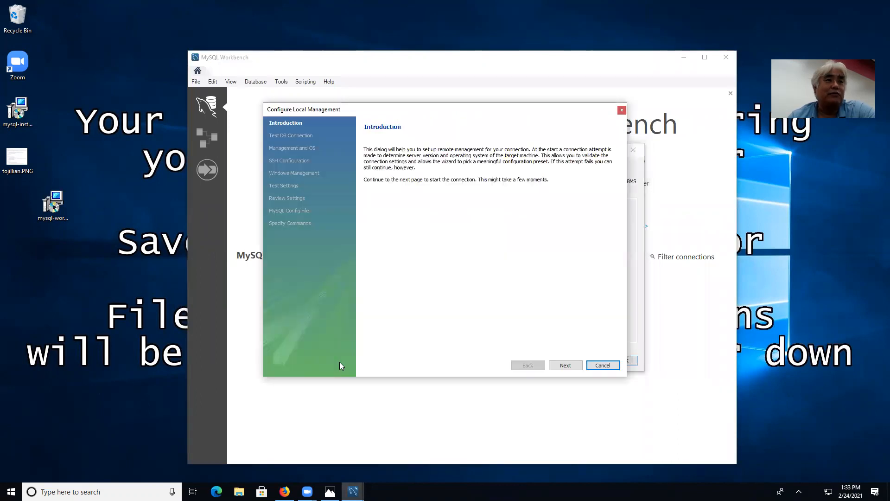
{"action": "left_click", "coordinate": [565, 364]}
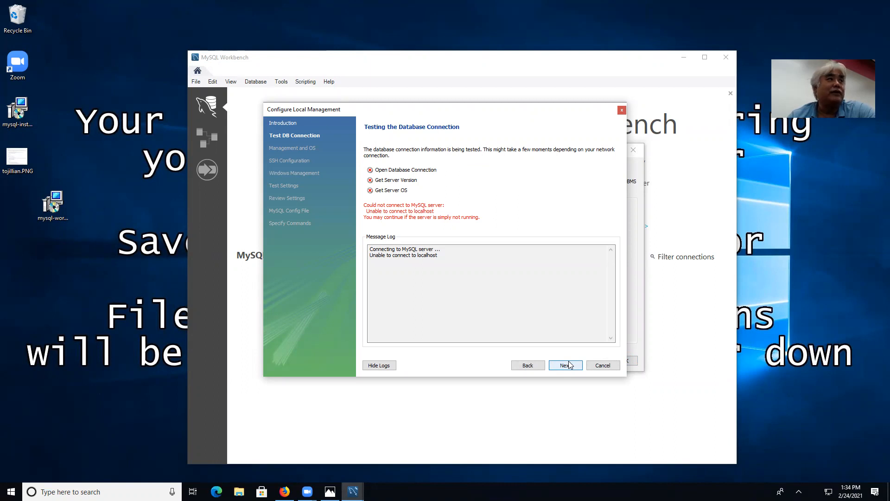
{"action": "left_click", "coordinate": [531, 363]}
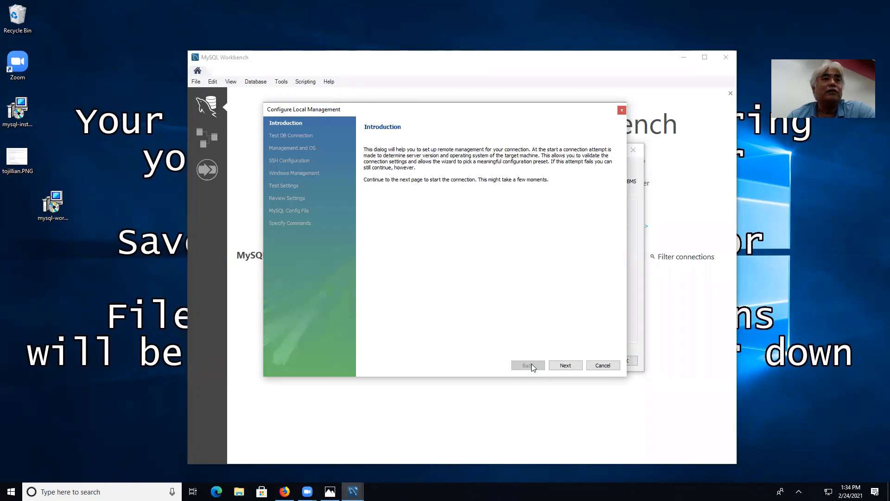
{"action": "left_click", "coordinate": [598, 366]}
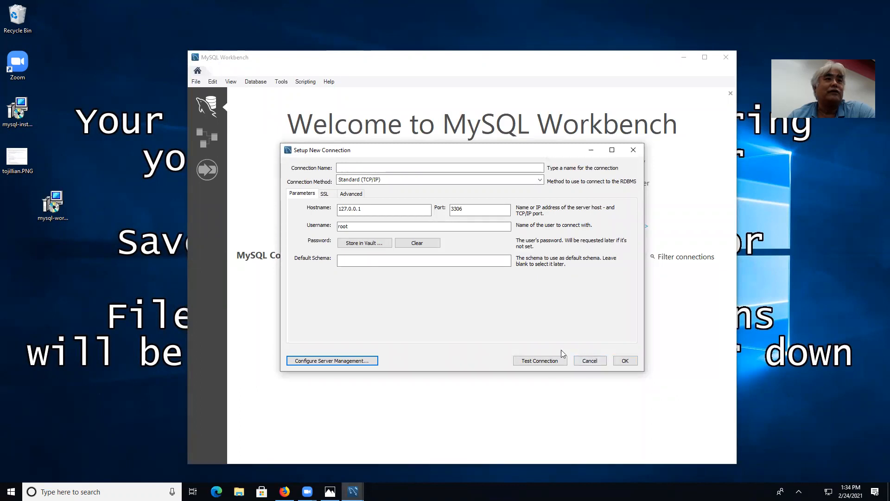
{"action": "left_click", "coordinate": [625, 361]}
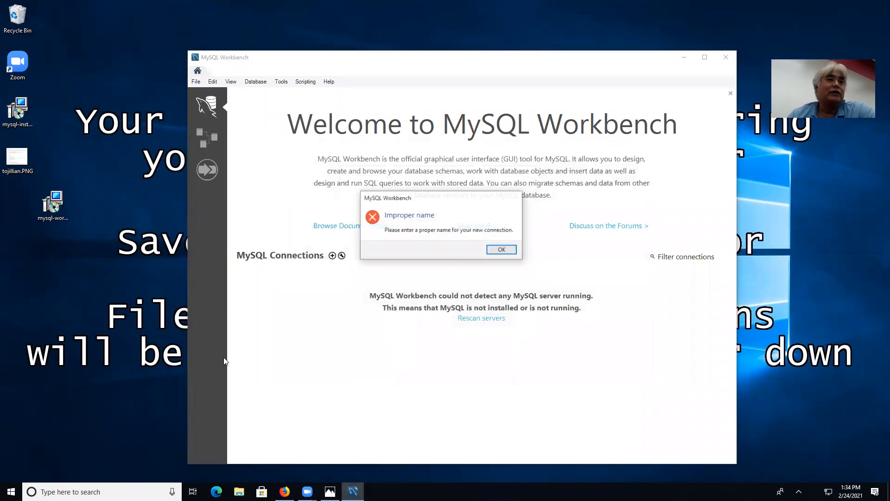
{"action": "left_click", "coordinate": [499, 250]}
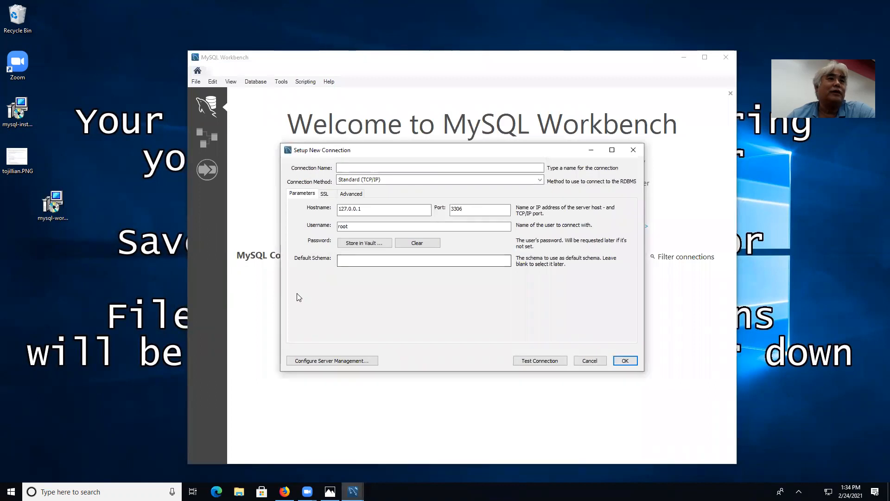
{"action": "left_click", "coordinate": [590, 361]}
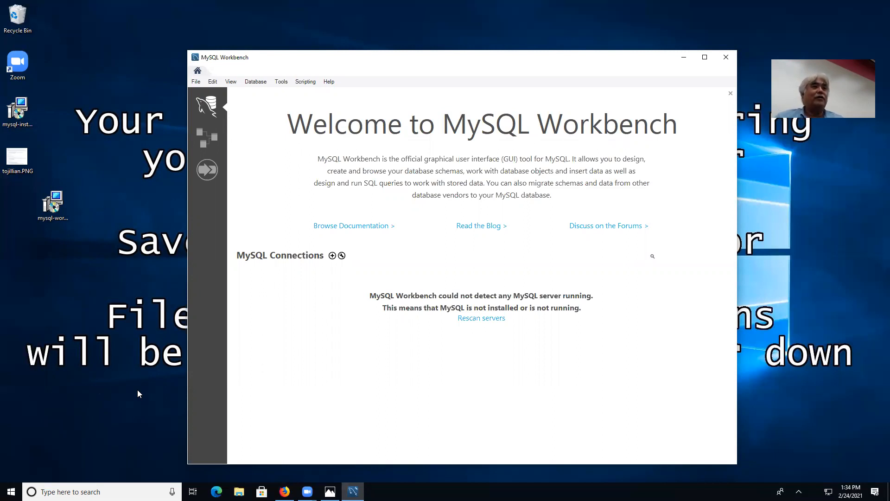
{"action": "key", "text": "ctrl+shift+Escape"}
{"action": "left_click", "coordinate": [290, 141]}
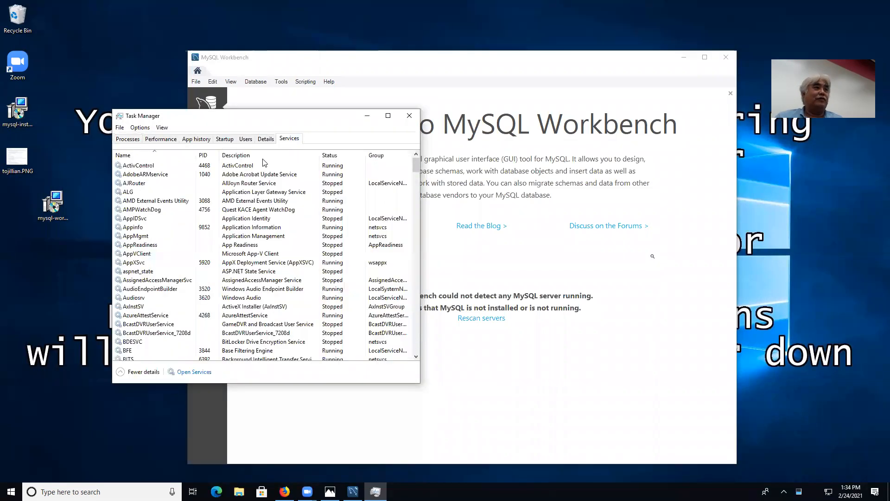
{"action": "left_click_drag", "start_coordinate": [414, 170], "coordinate": [416, 242]}
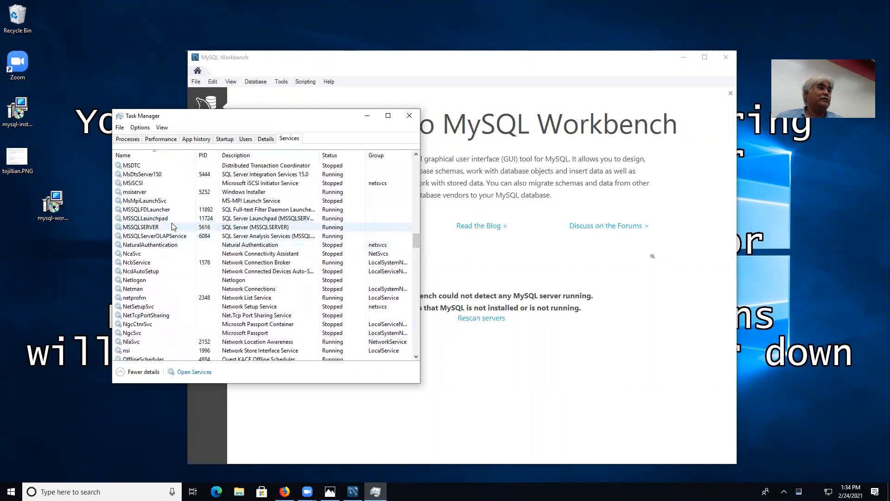
{"action": "scroll", "coordinate": [181, 211], "scroll_direction": "up", "scroll_amount": 2}
{"action": "scroll", "coordinate": [181, 211], "scroll_direction": "up", "scroll_amount": 3}
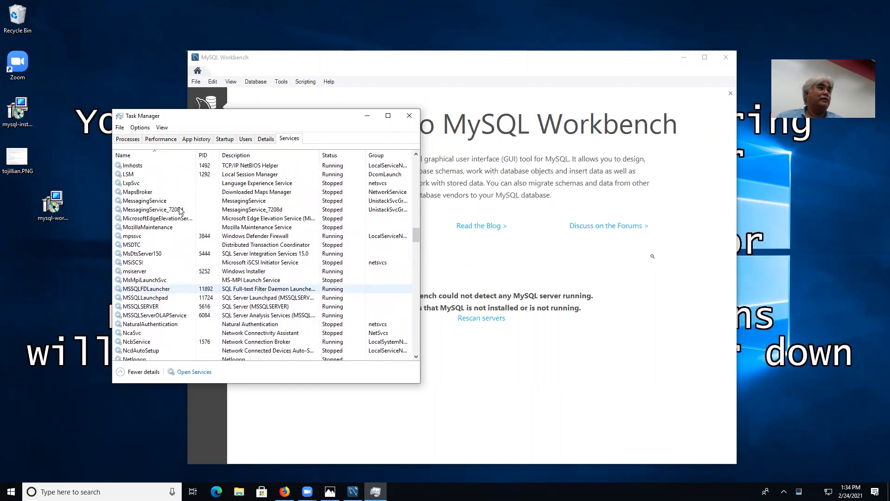
{"action": "scroll", "coordinate": [181, 211], "scroll_direction": "up", "scroll_amount": 9}
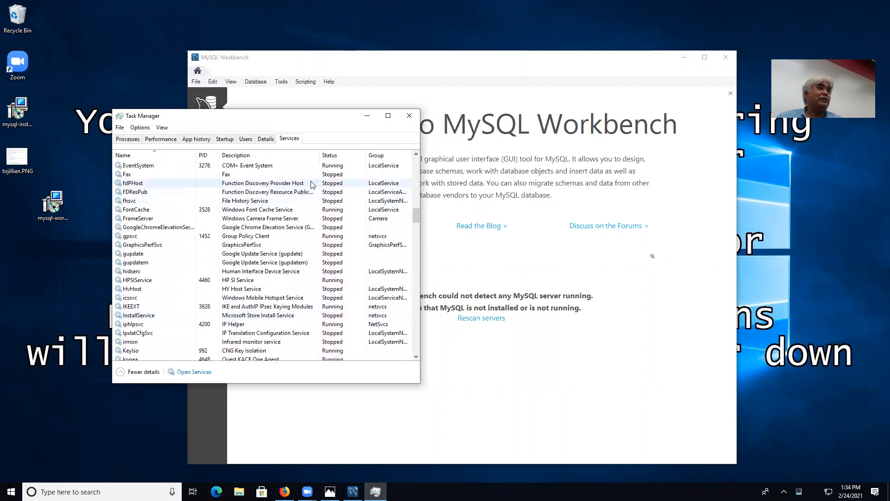
{"action": "left_click", "coordinate": [409, 117]}
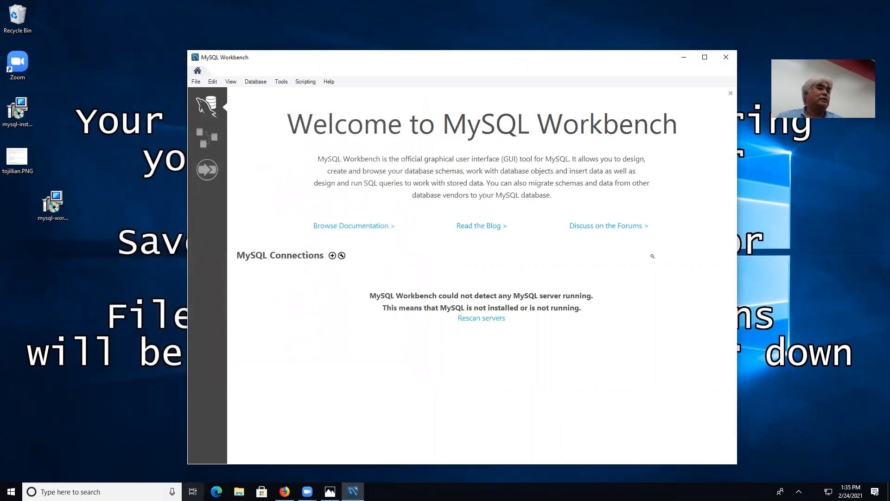
In File Explorer, browse to C: > Program Files > MySQL > MySQL Server 8.0.
{"action": "left_click", "coordinate": [239, 492]}
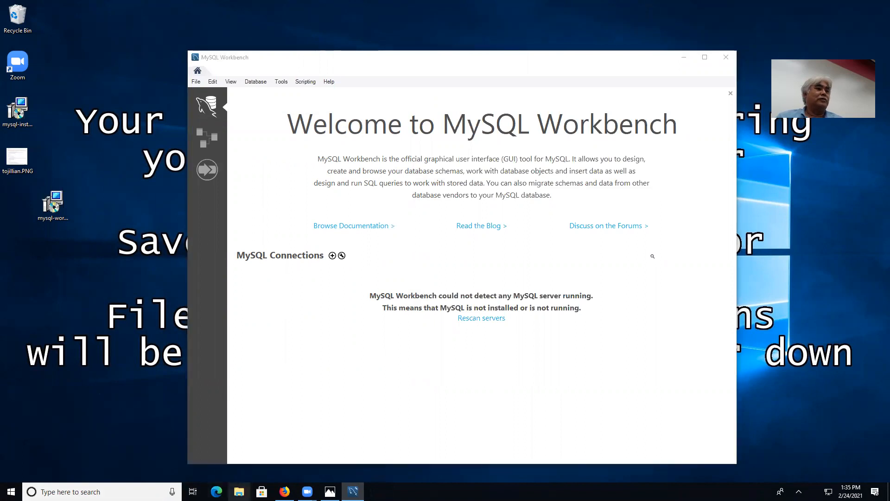
{"action": "double_click", "coordinate": [312, 252]}
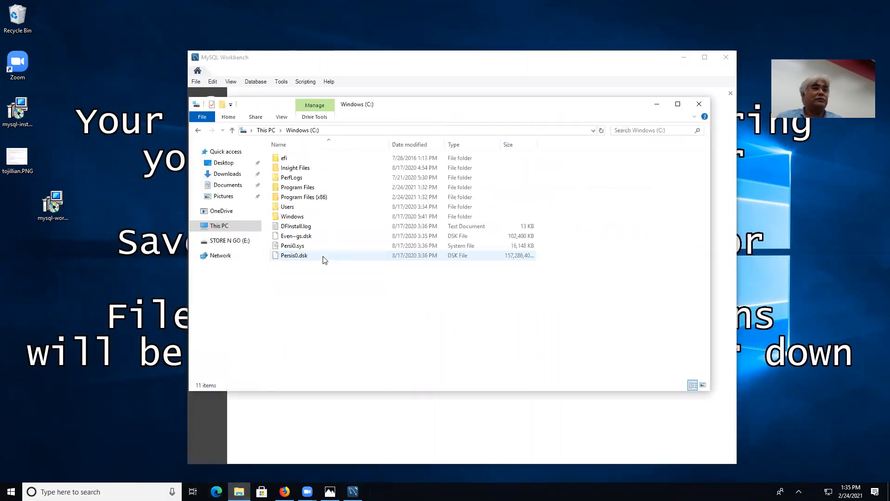
{"action": "left_click", "coordinate": [307, 188]}
{"action": "double_click", "coordinate": [308, 188]}
{"action": "scroll", "coordinate": [303, 260], "scroll_direction": "down", "scroll_amount": 7}
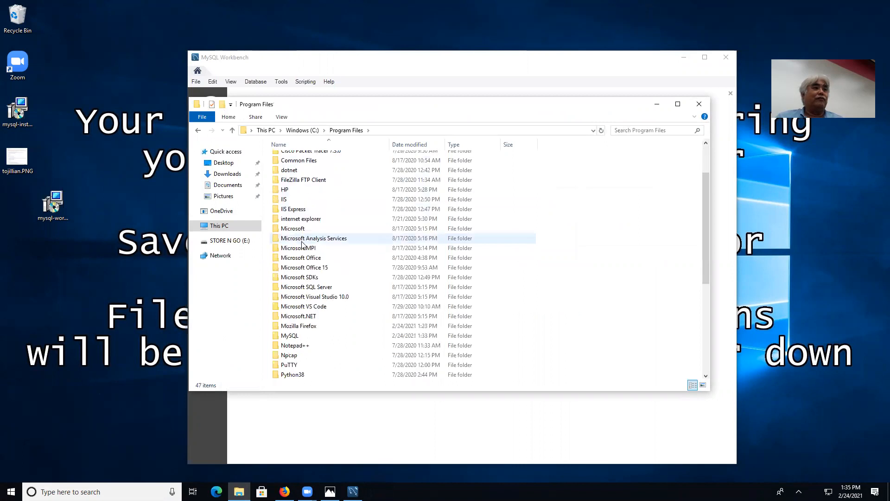
{"action": "double_click", "coordinate": [296, 248]}
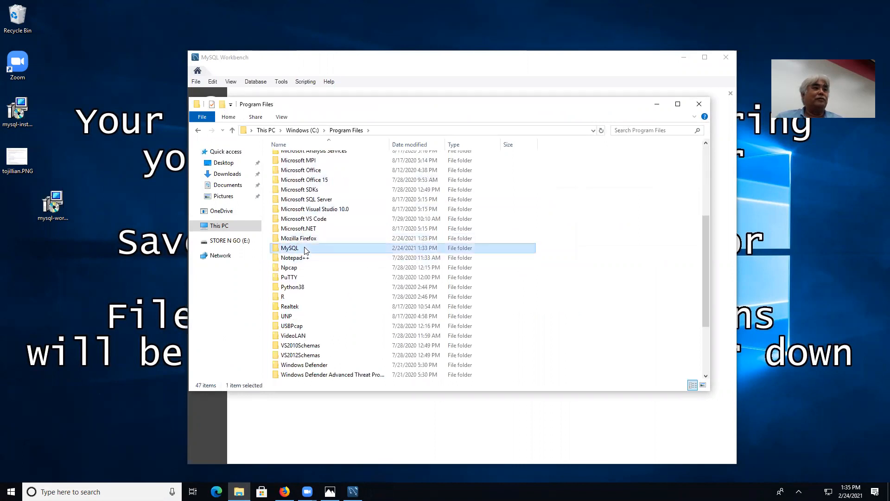
{"action": "double_click", "coordinate": [302, 159]}
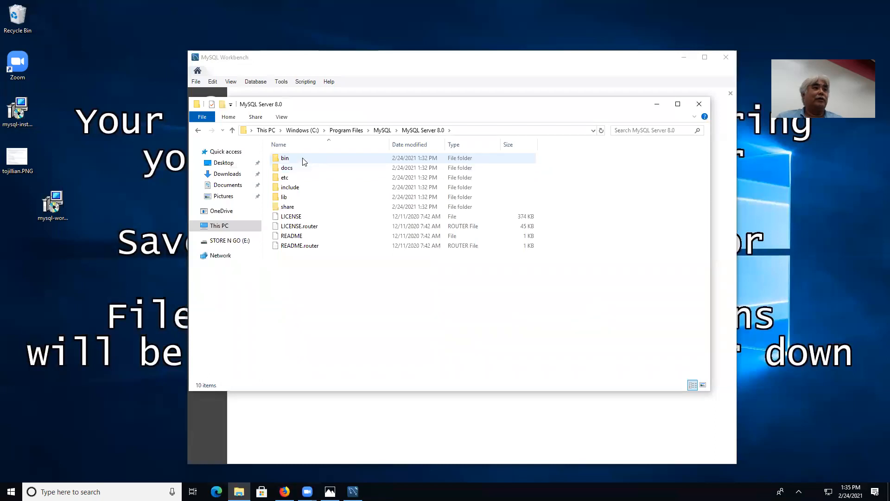
Open the bin folder, select mysqld.exe, and bring up Task Manager with Ctrl+Shift+Esc.
{"action": "left_click", "coordinate": [304, 161]}
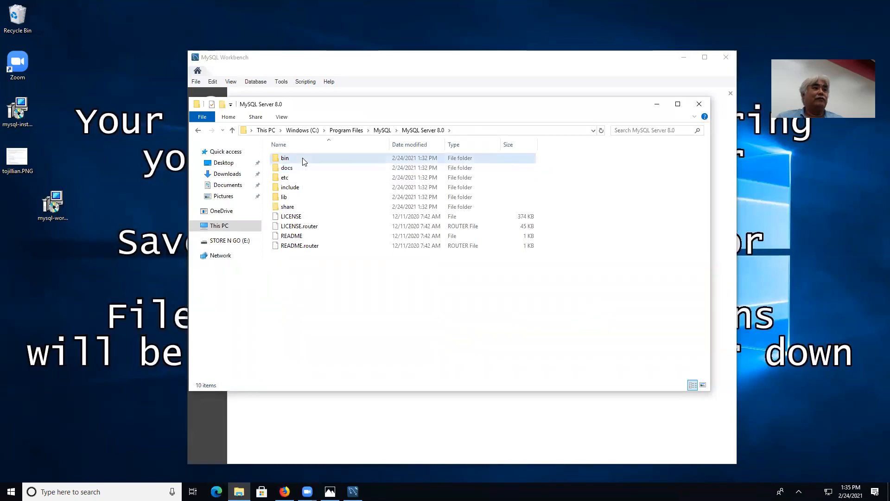
{"action": "double_click", "coordinate": [304, 160]}
{"action": "scroll", "coordinate": [321, 185], "scroll_direction": "down", "scroll_amount": 3}
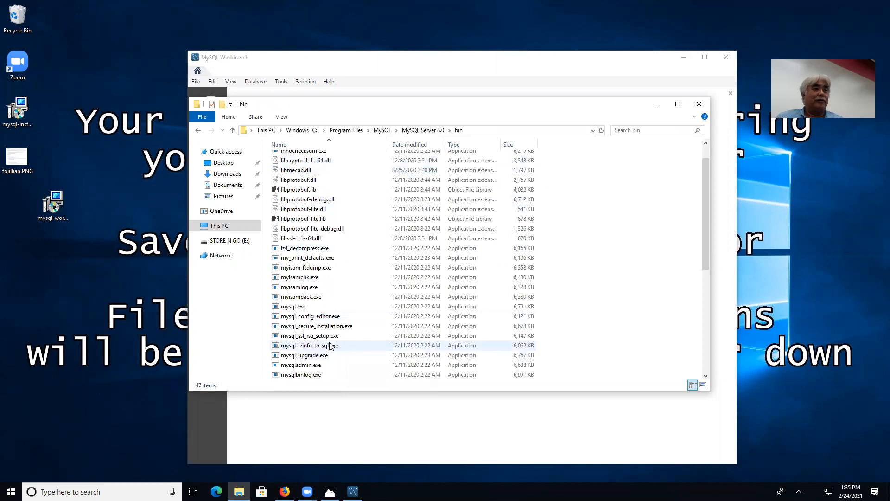
{"action": "scroll", "coordinate": [330, 349], "scroll_direction": "down", "scroll_amount": 1}
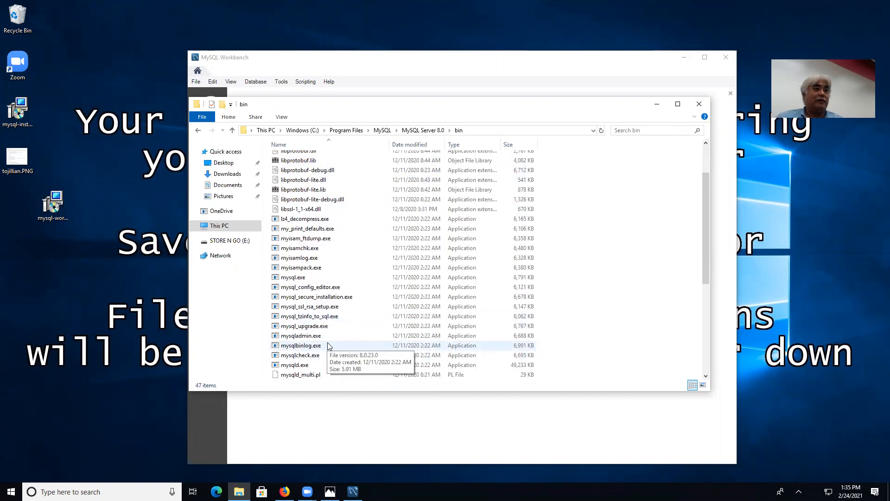
{"action": "left_click", "coordinate": [322, 366]}
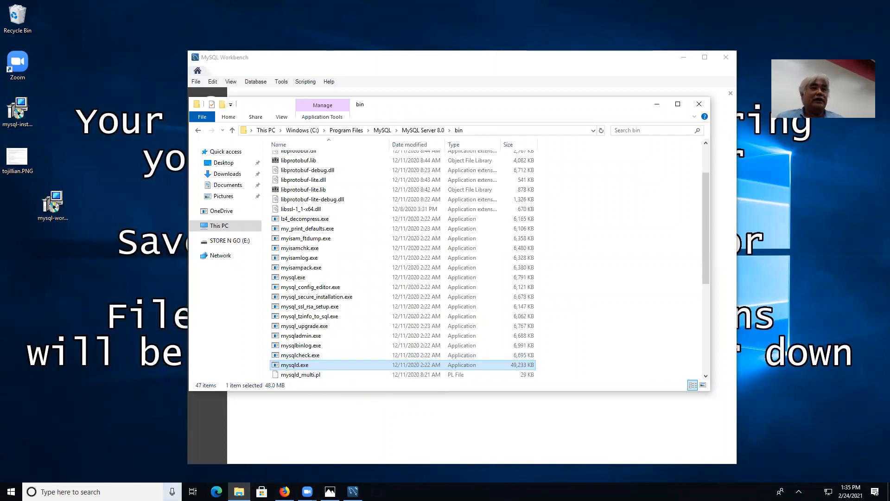
{"action": "key", "text": "ctrl+shift+Escape"}
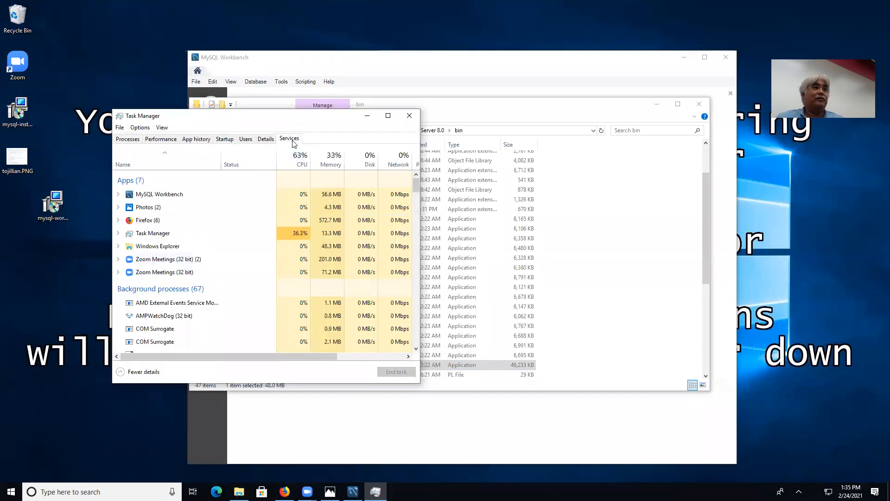
Review Task Manager's Services and Processes lists, expanding MySQL Workbench, then close Task Manager.
{"action": "left_click", "coordinate": [289, 138]}
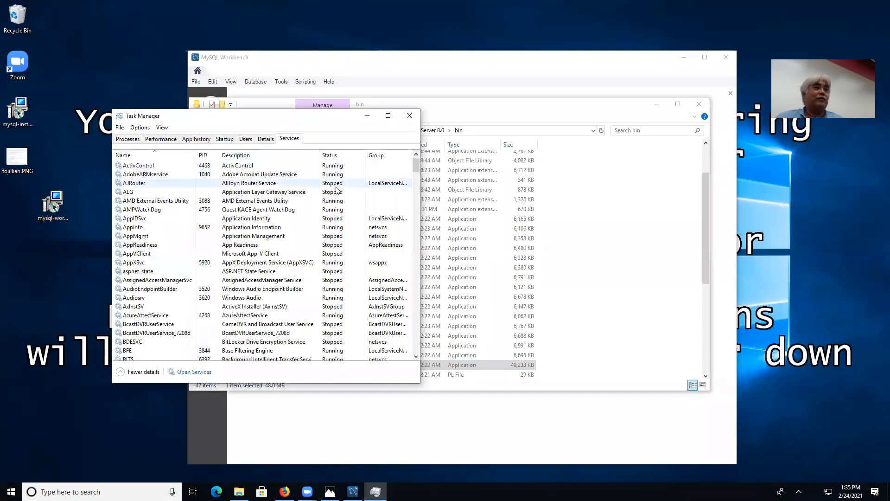
{"action": "left_click", "coordinate": [134, 140]}
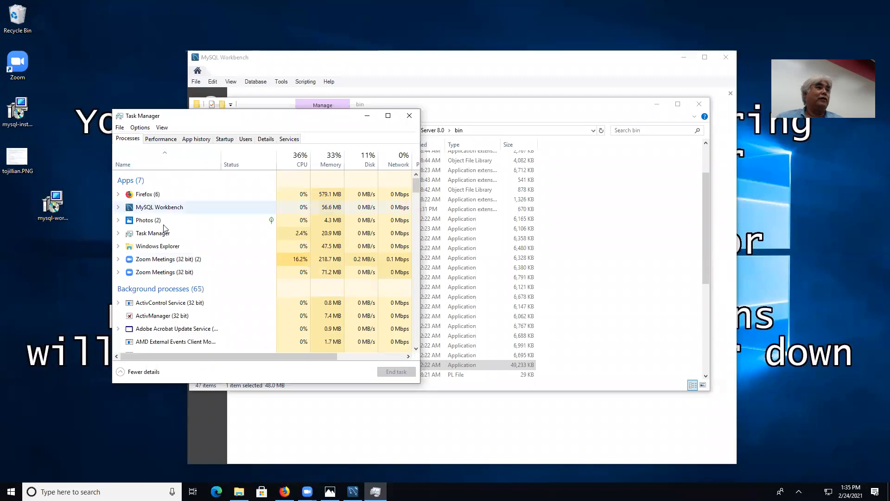
{"action": "left_click", "coordinate": [119, 211]}
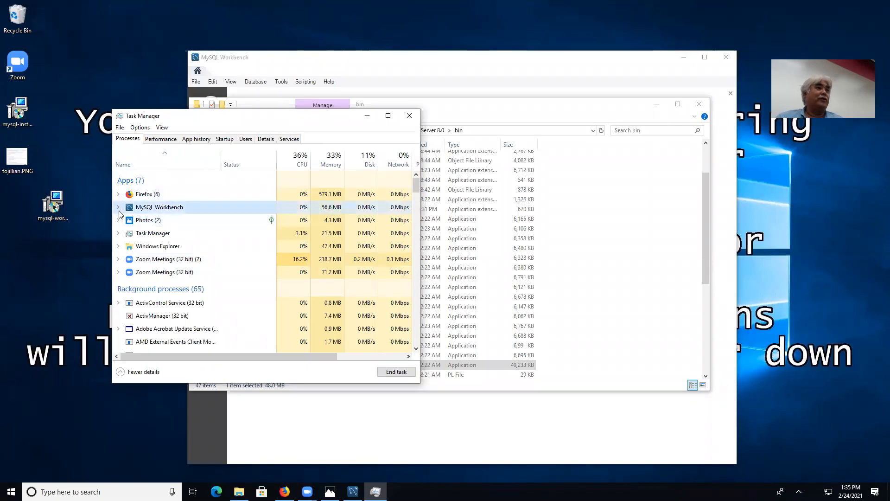
{"action": "left_click", "coordinate": [118, 207]}
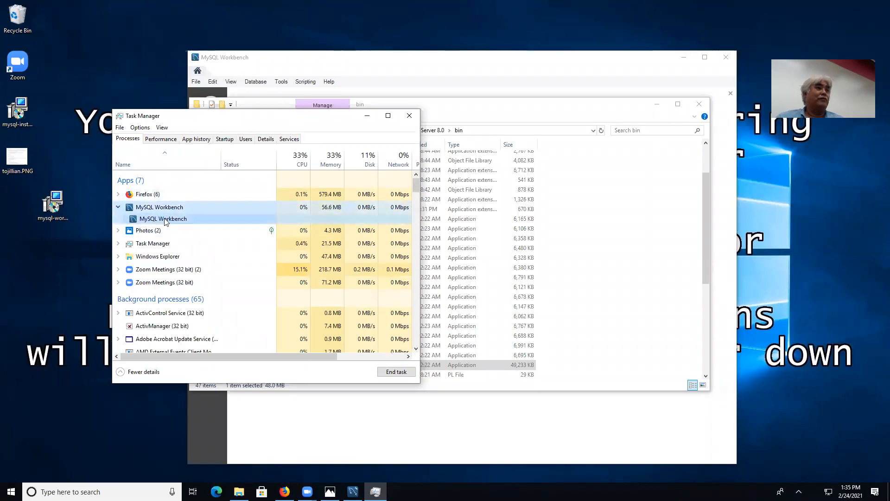
{"action": "scroll", "coordinate": [278, 234], "scroll_direction": "down", "scroll_amount": 3}
{"action": "scroll", "coordinate": [258, 235], "scroll_direction": "down", "scroll_amount": 7}
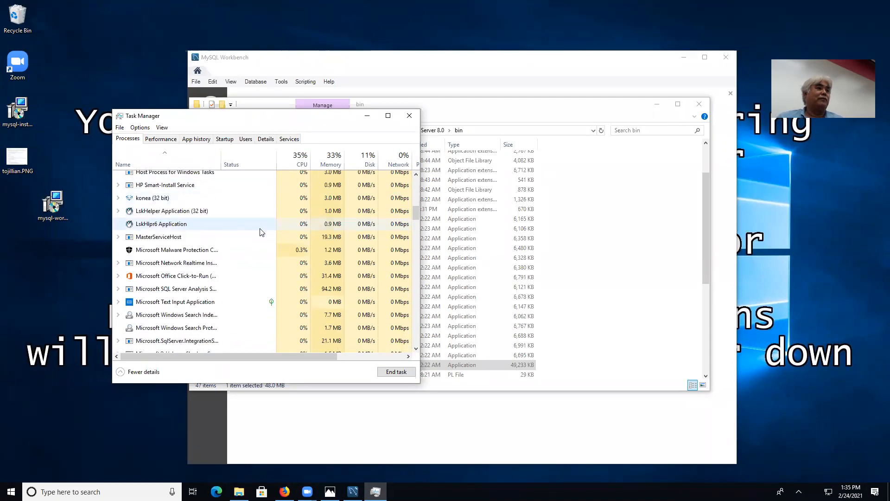
{"action": "scroll", "coordinate": [261, 232], "scroll_direction": "down", "scroll_amount": 2}
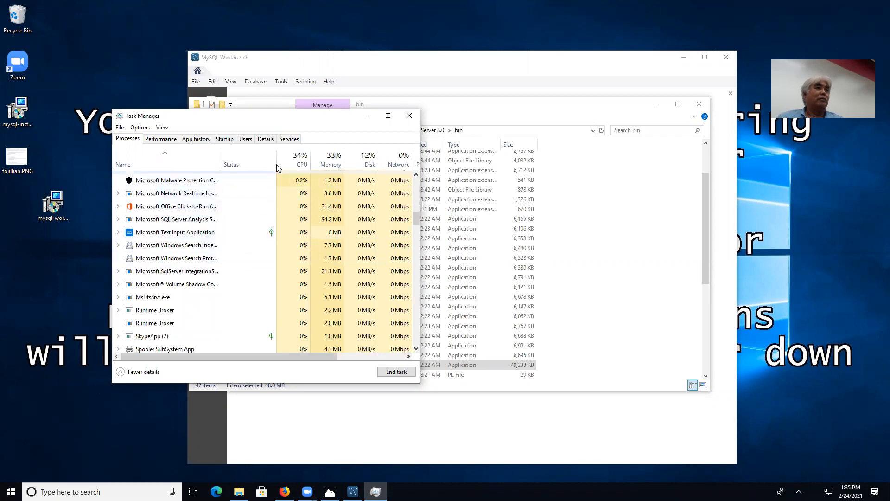
{"action": "left_click", "coordinate": [289, 138]}
{"action": "left_click_drag", "start_coordinate": [412, 168], "coordinate": [409, 245]}
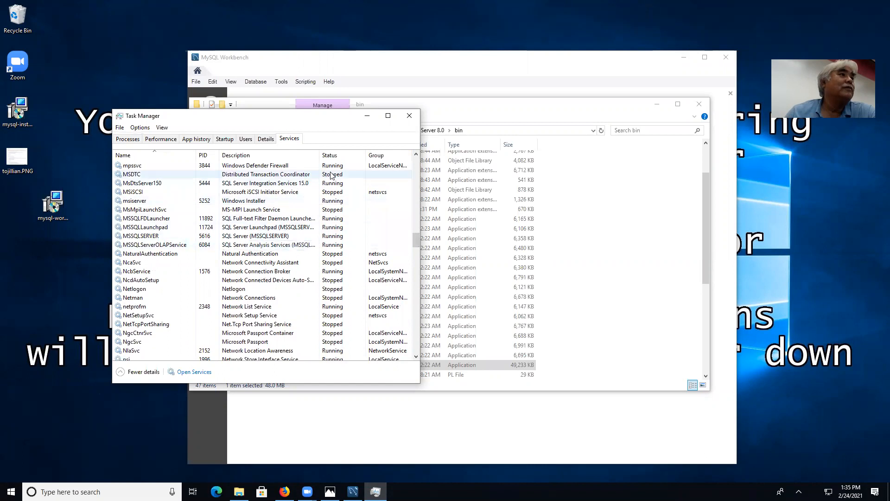
{"action": "left_click", "coordinate": [409, 115]}
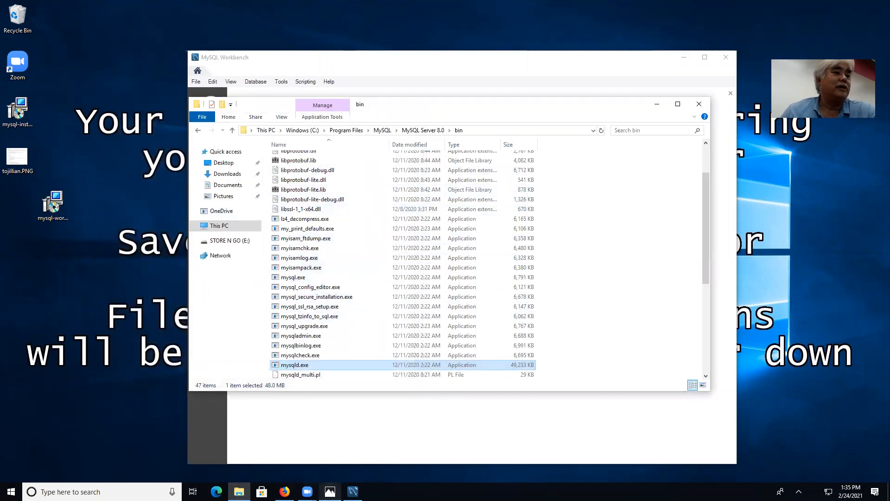
Minimize Firefox and launch the mysql-installer desktop shortcut over MySQL Workbench.
{"action": "left_click", "coordinate": [352, 491]}
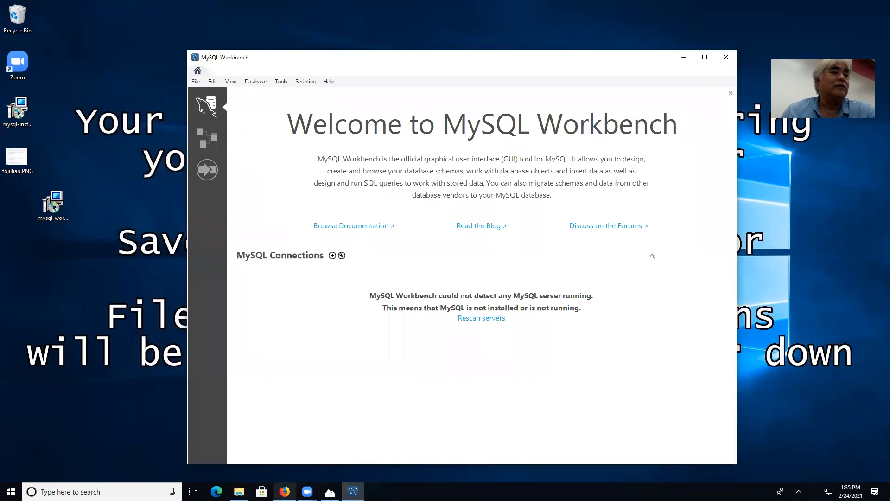
{"action": "left_click", "coordinate": [284, 491]}
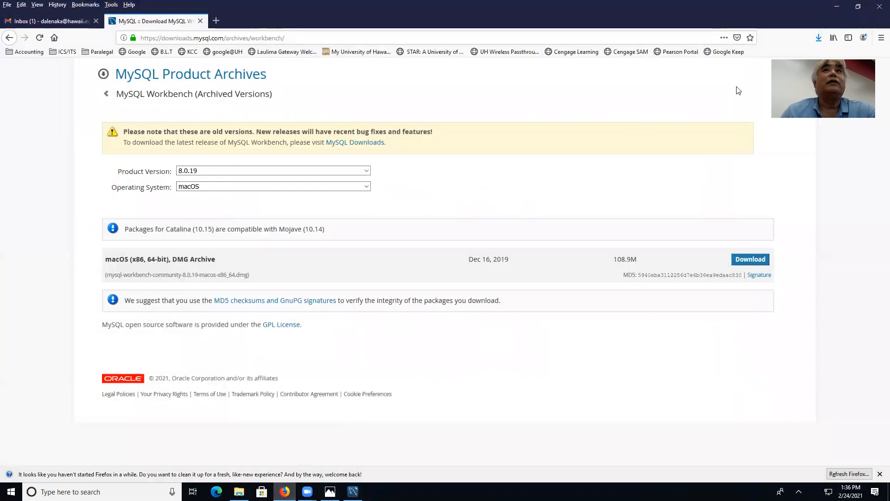
{"action": "left_click", "coordinate": [837, 7]}
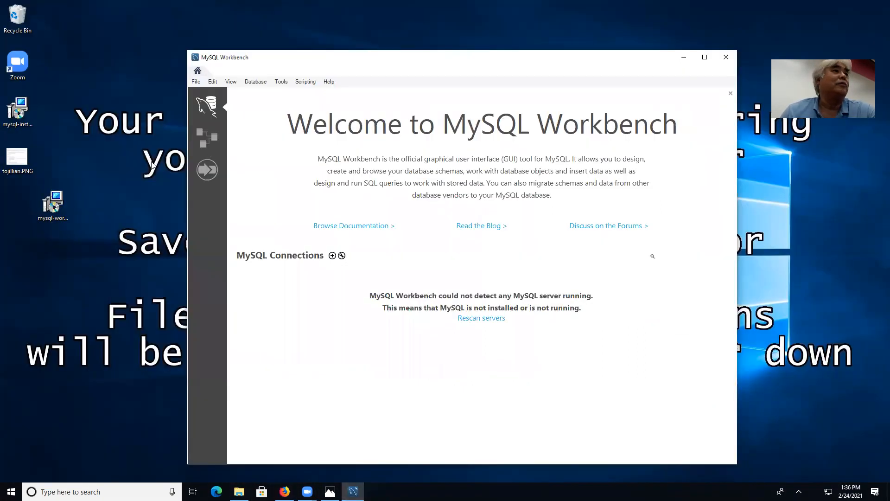
{"action": "double_click", "coordinate": [31, 109]}
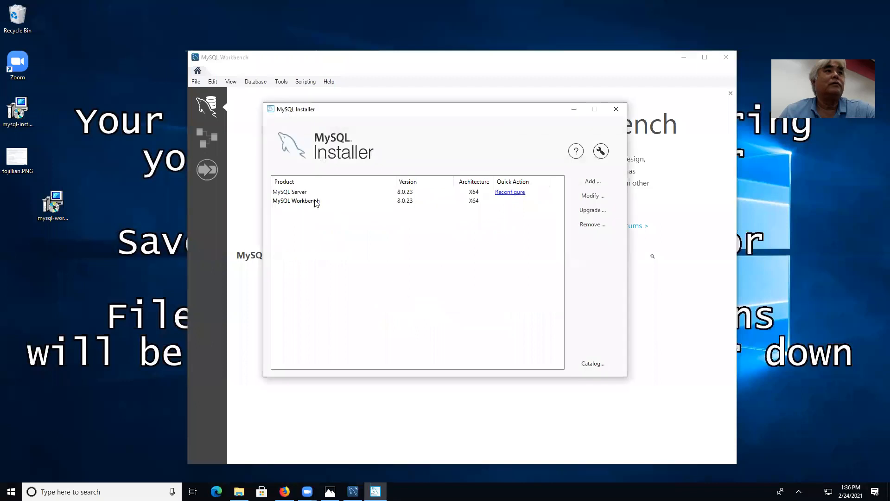
Start reconfiguring MySQL Server, step through the wizard pages, then cancel the reconfiguration.
{"action": "left_click", "coordinate": [312, 192]}
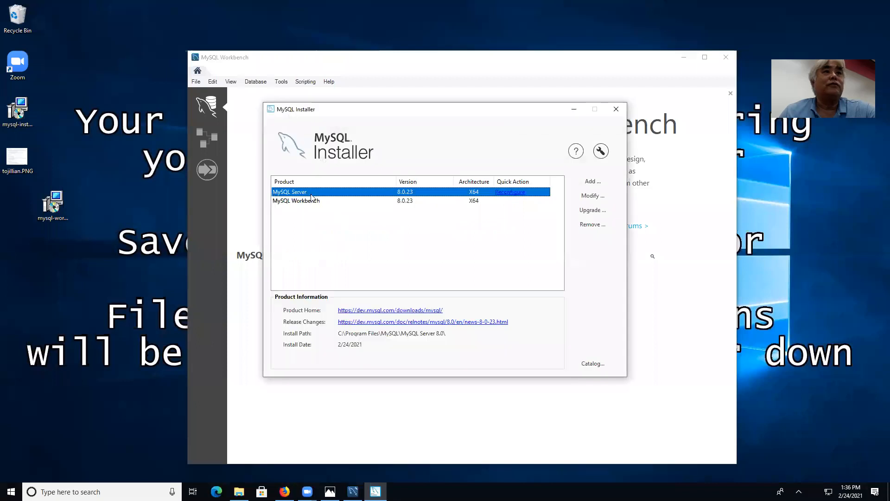
{"action": "left_click", "coordinate": [510, 192]}
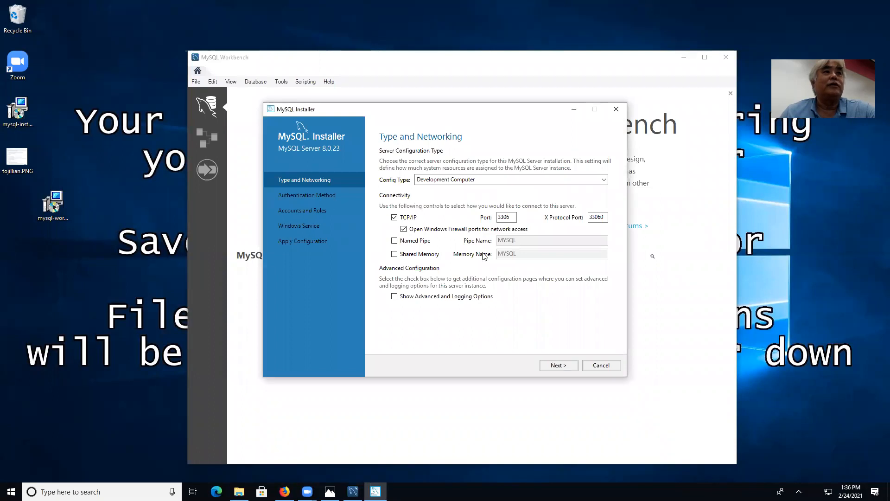
{"action": "left_click", "coordinate": [560, 366]}
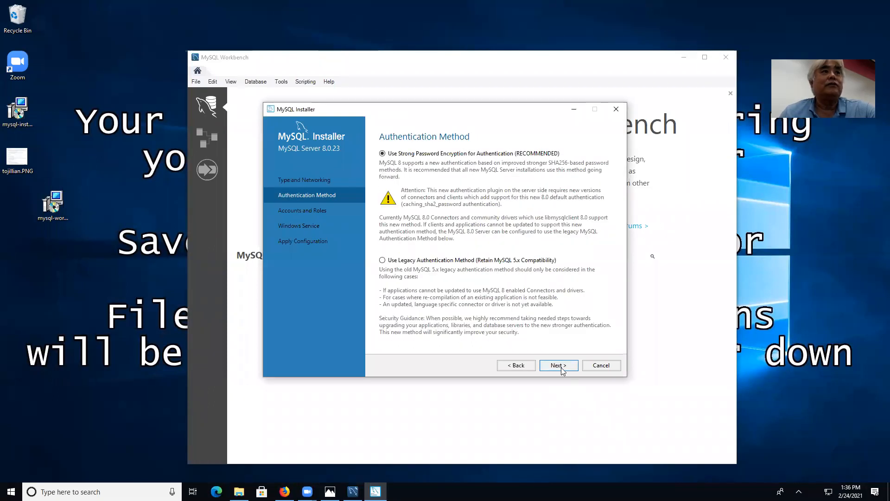
{"action": "left_click", "coordinate": [561, 367]}
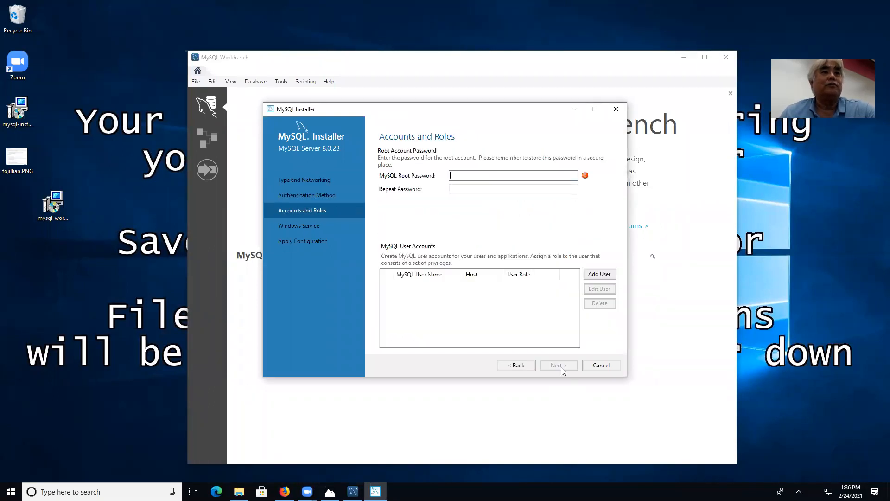
{"action": "left_click", "coordinate": [511, 367]}
{"action": "left_click", "coordinate": [512, 366]}
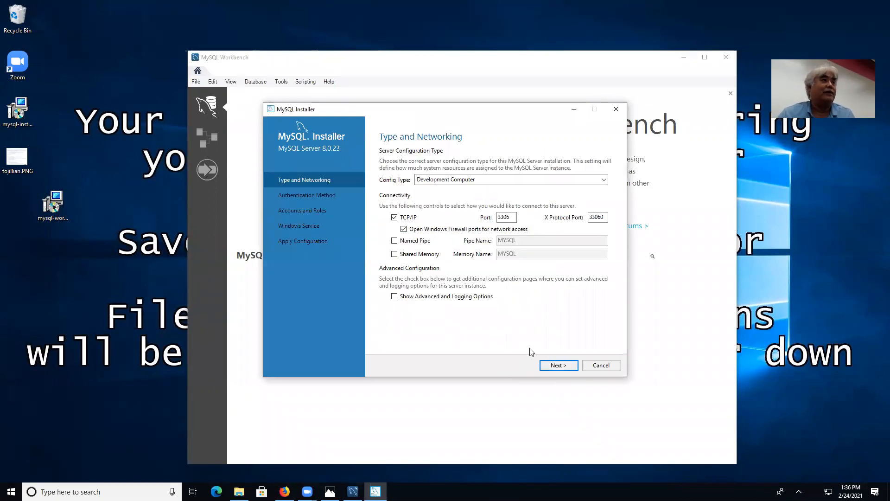
{"action": "left_click", "coordinate": [605, 368]}
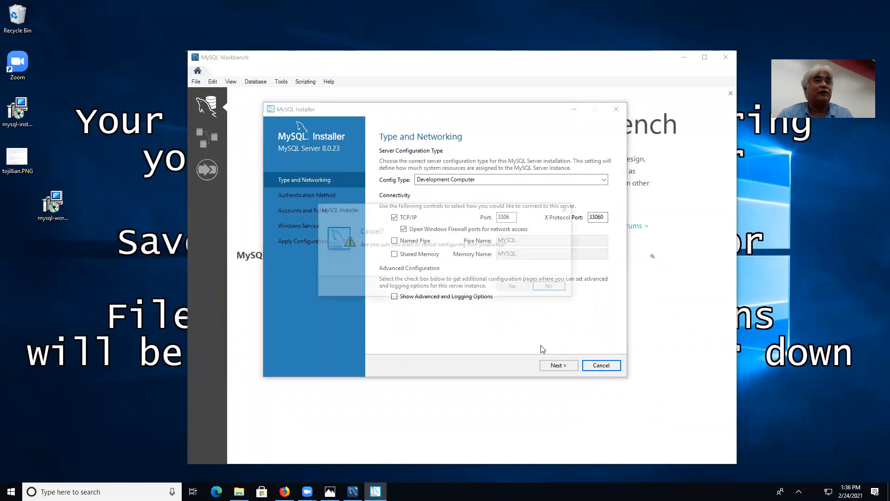
{"action": "left_click", "coordinate": [514, 286]}
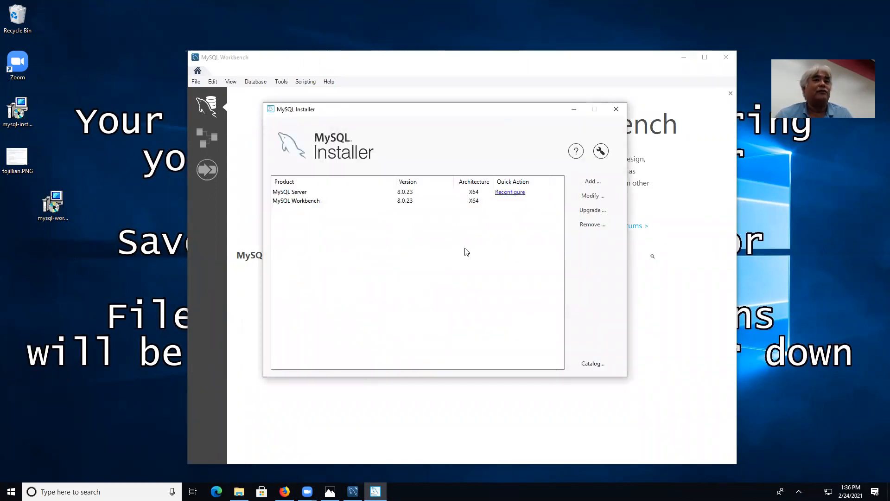
Reconfigure MySQL Server again and accept Type and Networking to reach Authentication Method.
{"action": "left_click", "coordinate": [293, 190]}
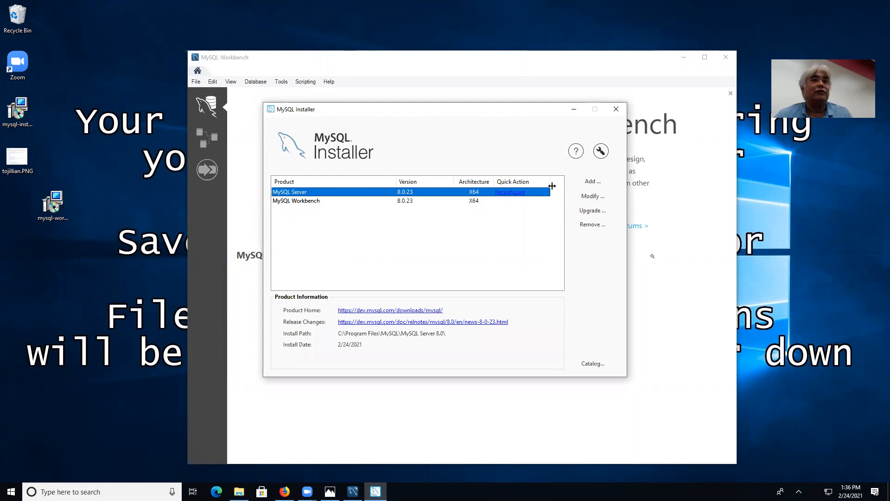
{"action": "left_click", "coordinate": [511, 192]}
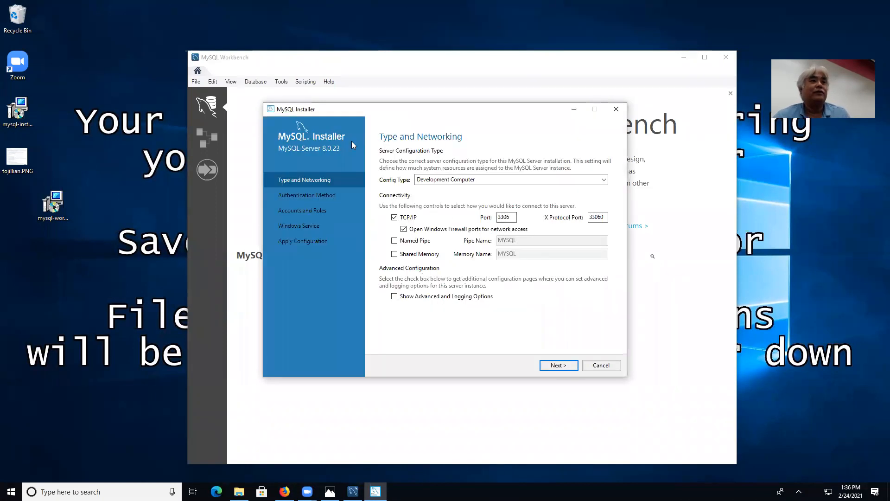
{"action": "left_click", "coordinate": [558, 365]}
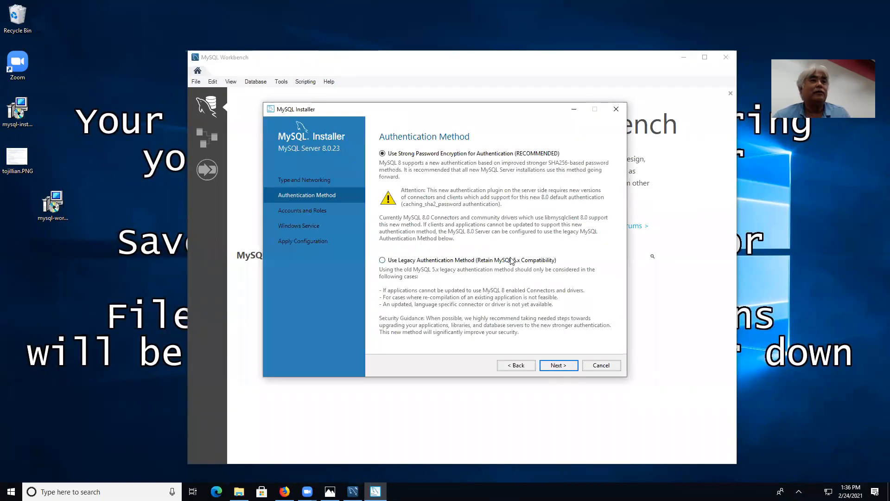
Keep strong password encryption and enter and repeat the root account password.
{"action": "left_click", "coordinate": [544, 363]}
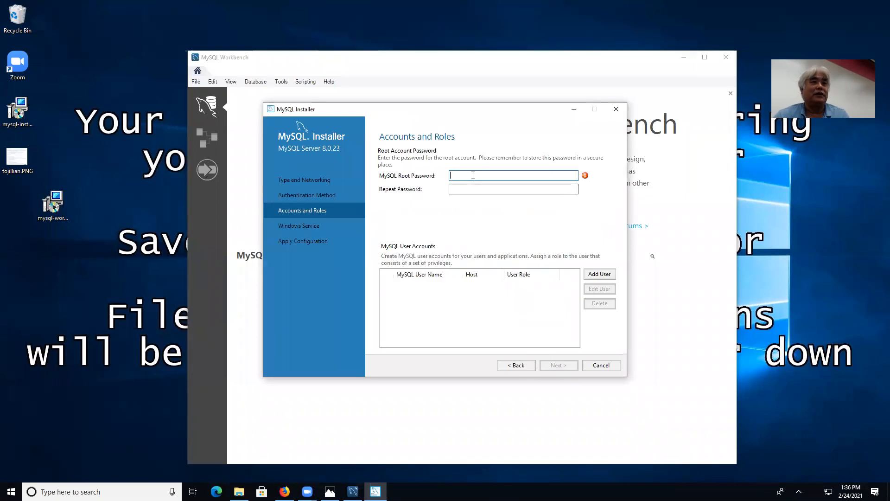
{"action": "type", "text": "roo"}
{"action": "key", "text": "BackSpace"}
{"action": "key", "text": "BackSpace"}
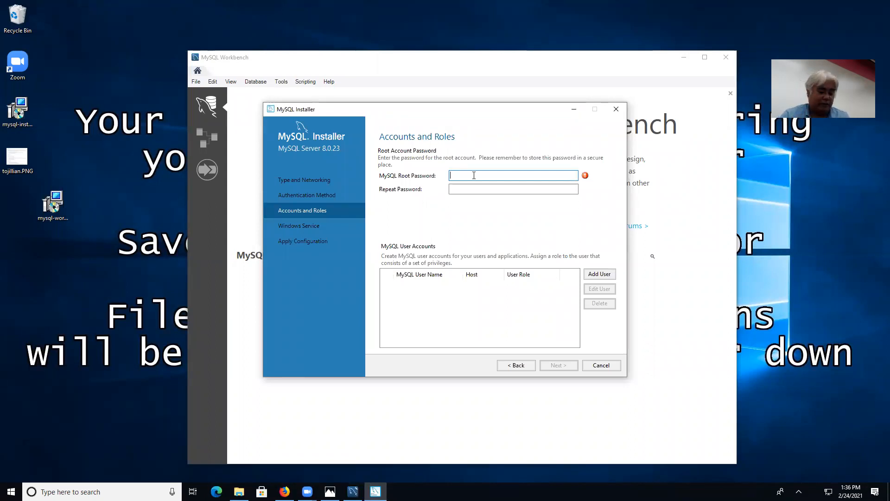
{"action": "type", "text": "●●●●●"}
{"action": "key", "text": "Tab"}
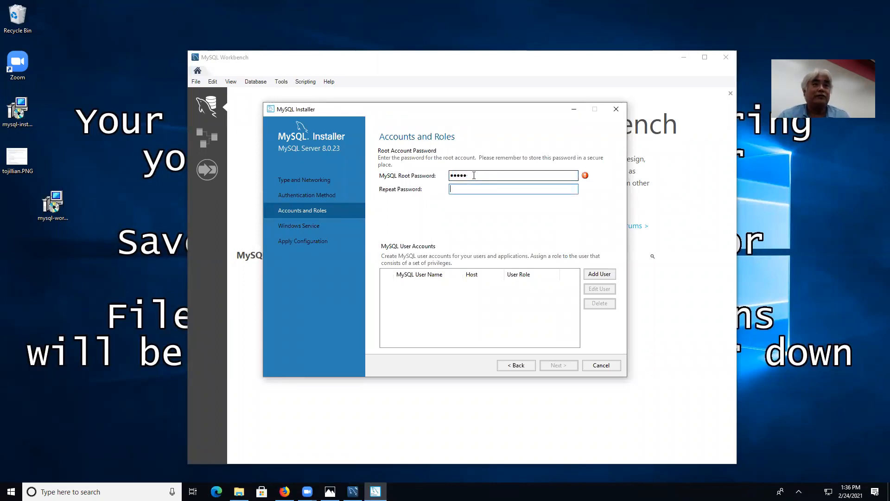
{"action": "type", "text": "●●●●●"}
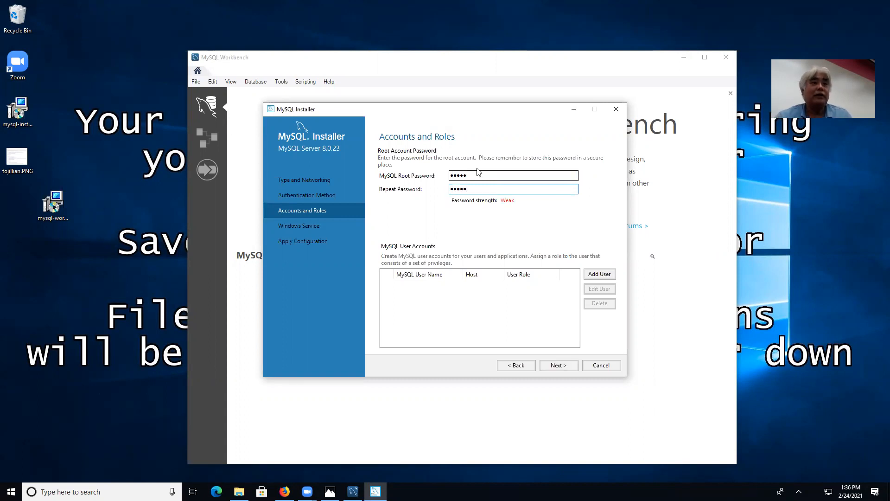
Accept the Windows service defaults, execute the server configuration, and finish.
{"action": "left_click", "coordinate": [558, 365]}
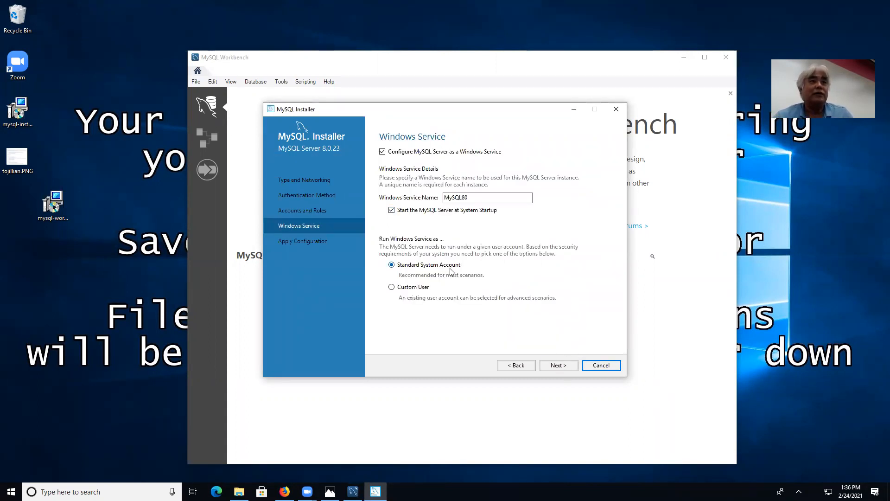
{"action": "left_click", "coordinate": [560, 365]}
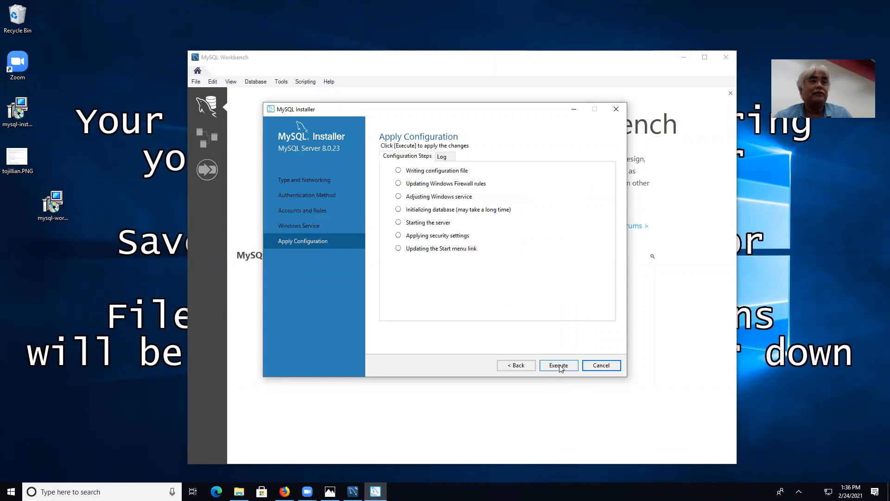
{"action": "left_click", "coordinate": [559, 366]}
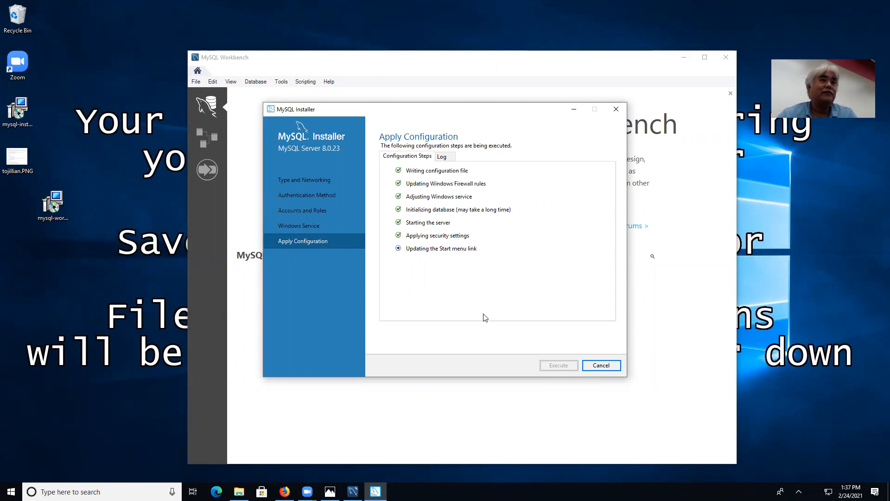
{"action": "left_click", "coordinate": [587, 364]}
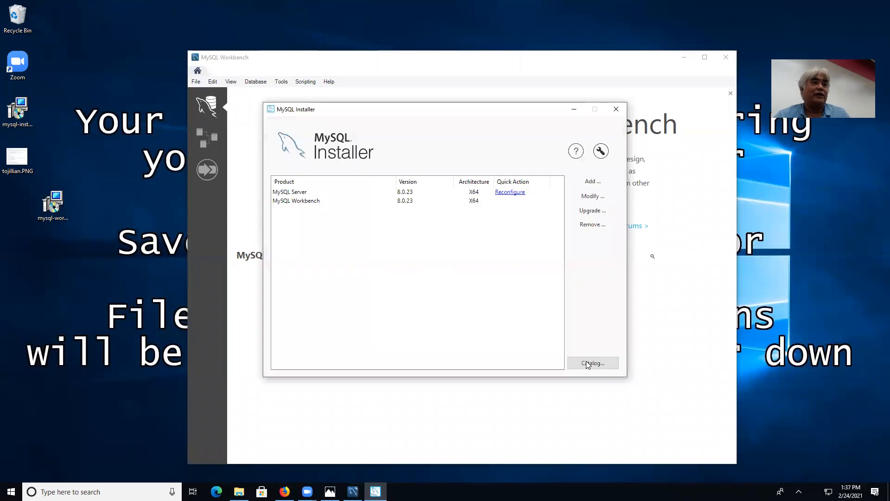
Start a new connection in Workbench and open its server management configuration.
{"action": "left_click", "coordinate": [239, 214]}
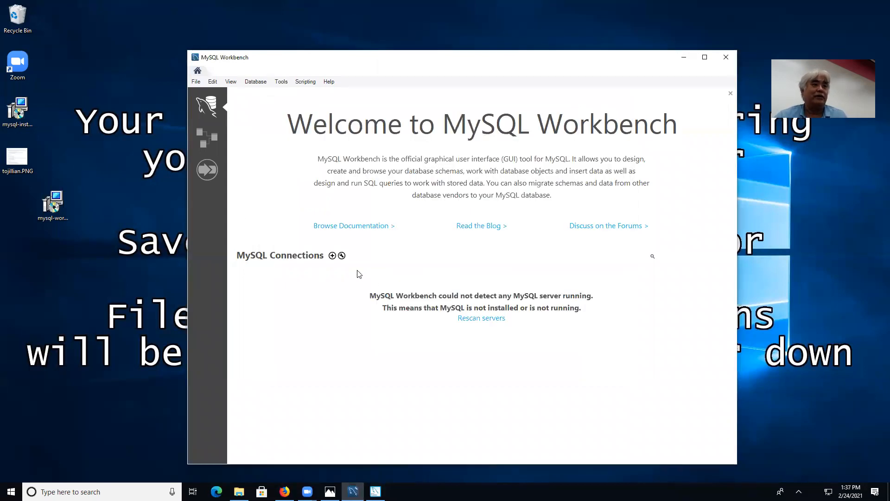
{"action": "left_click", "coordinate": [332, 256]}
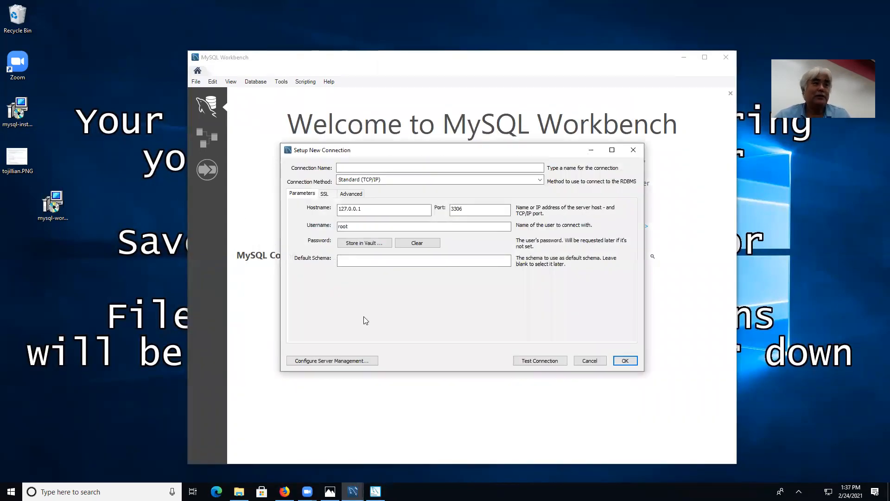
{"action": "left_click", "coordinate": [332, 361]}
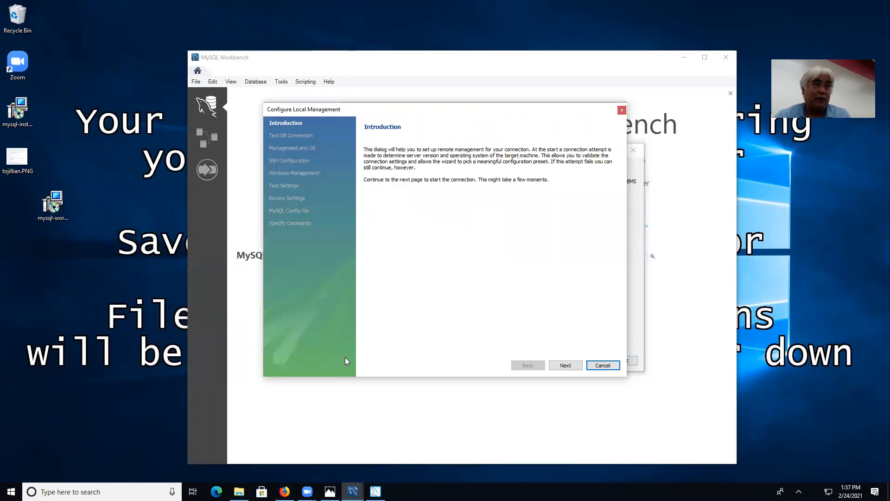
Test the connection with the root password and accept the MySQL80 service settings through to review.
{"action": "left_click", "coordinate": [566, 365]}
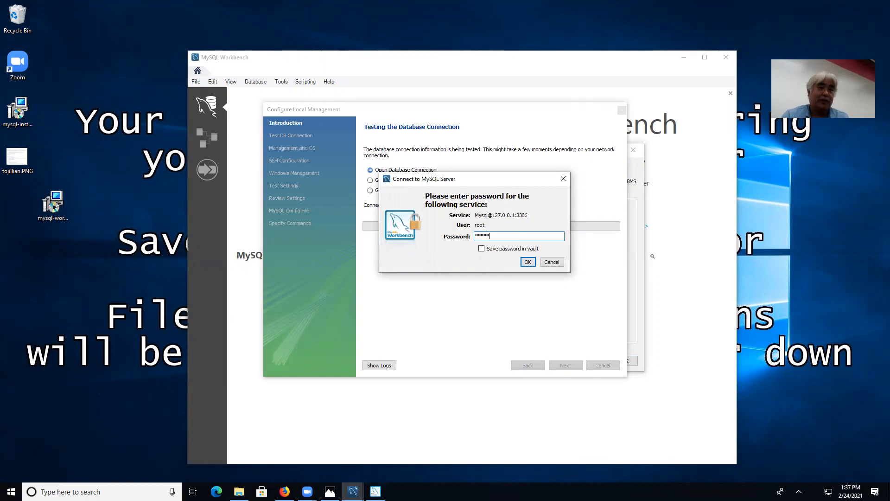
{"action": "left_click", "coordinate": [527, 261]}
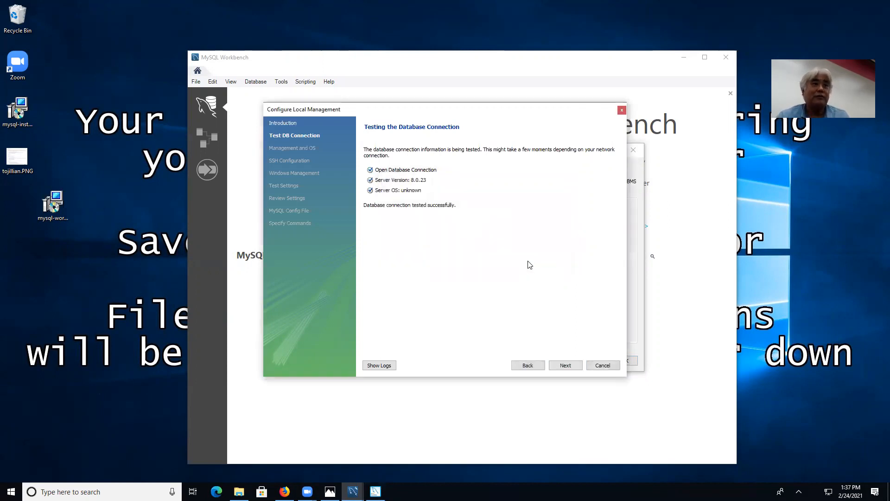
{"action": "left_click", "coordinate": [566, 365]}
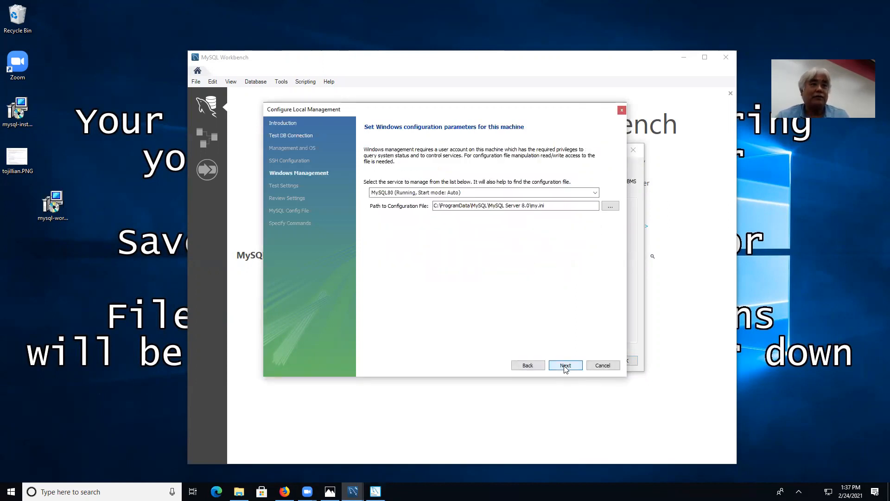
{"action": "left_click", "coordinate": [565, 366]}
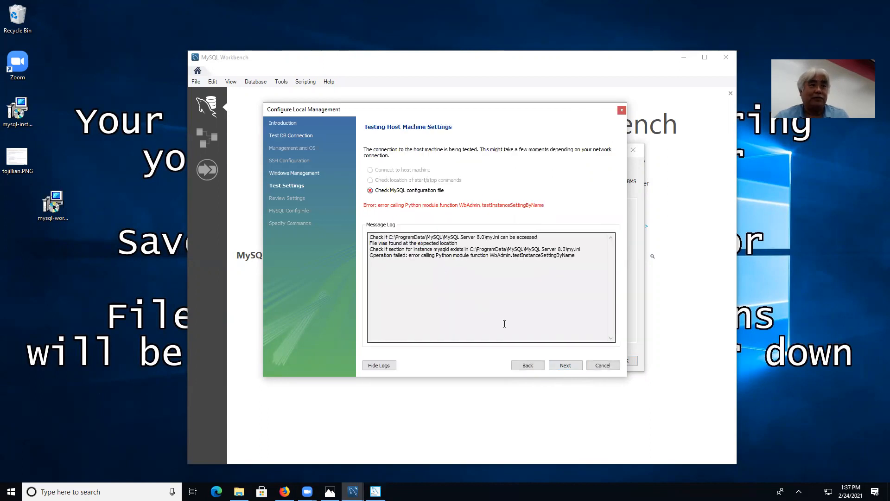
{"action": "left_click", "coordinate": [565, 366]}
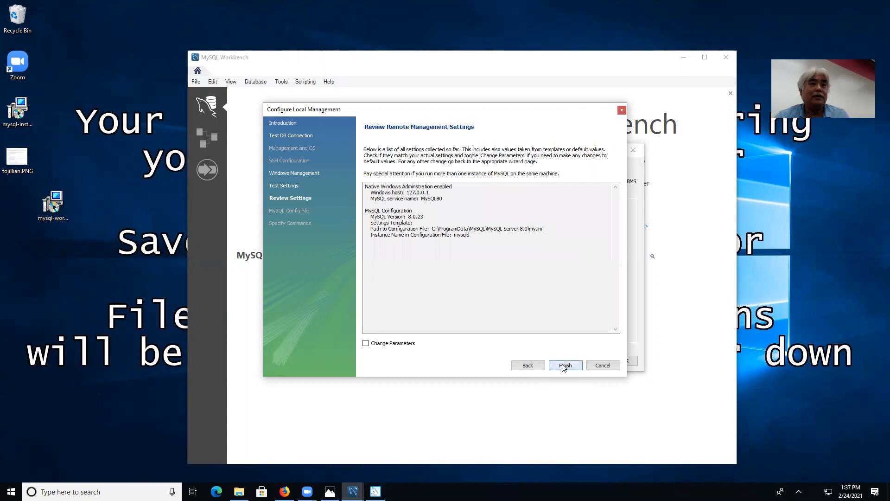
{"action": "left_click", "coordinate": [565, 365]}
Name the connection dale and test it successfully against 127.0.0.1 port 3306 as root.
{"action": "left_click", "coordinate": [349, 167]}
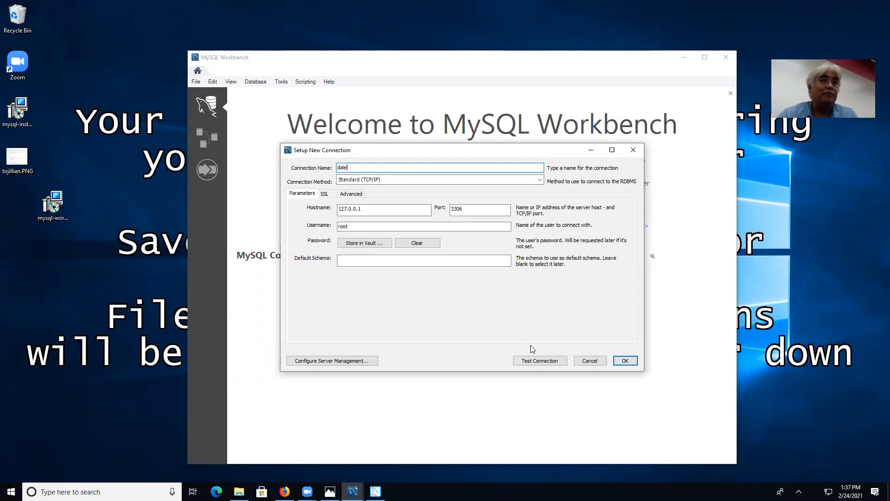
{"action": "left_click", "coordinate": [545, 361]}
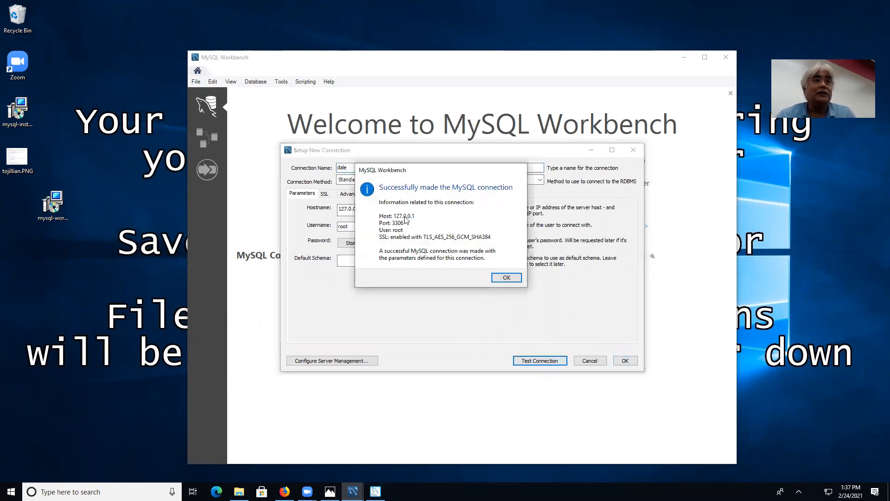
{"action": "left_click", "coordinate": [506, 277]}
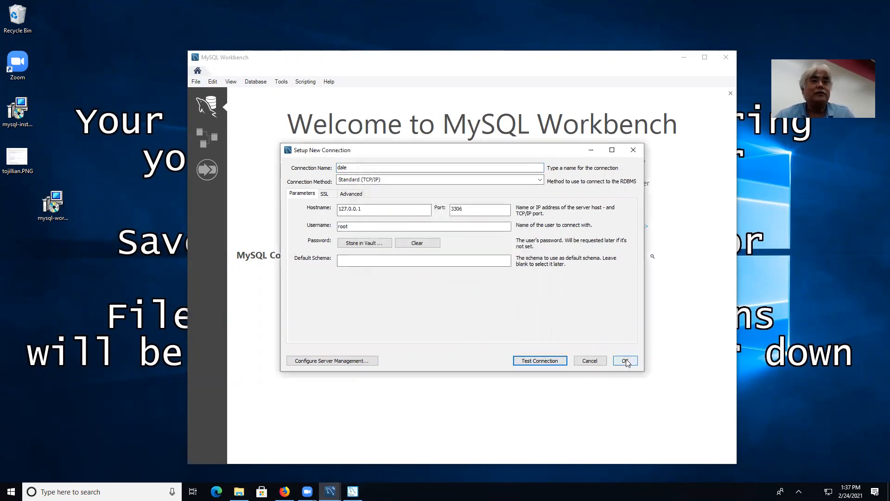
Save the dale connection, open it in a SQL editor, and show the Schemas list.
{"action": "left_click", "coordinate": [625, 361]}
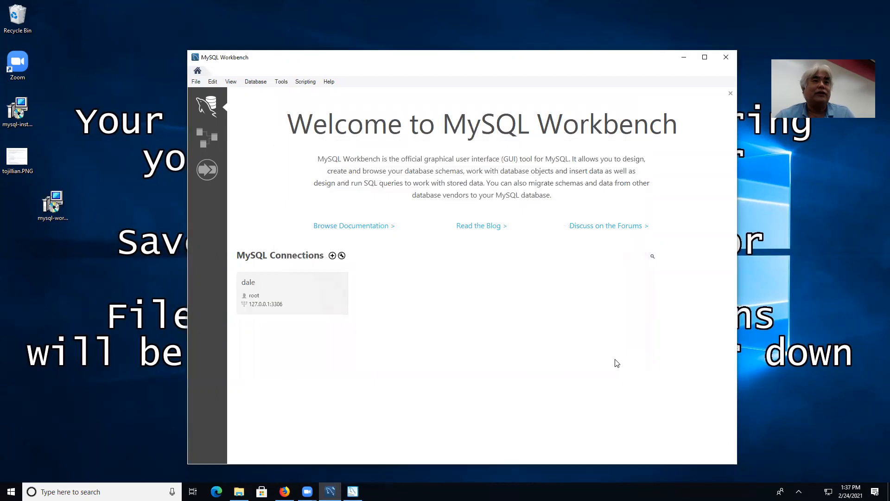
{"action": "left_click", "coordinate": [294, 278]}
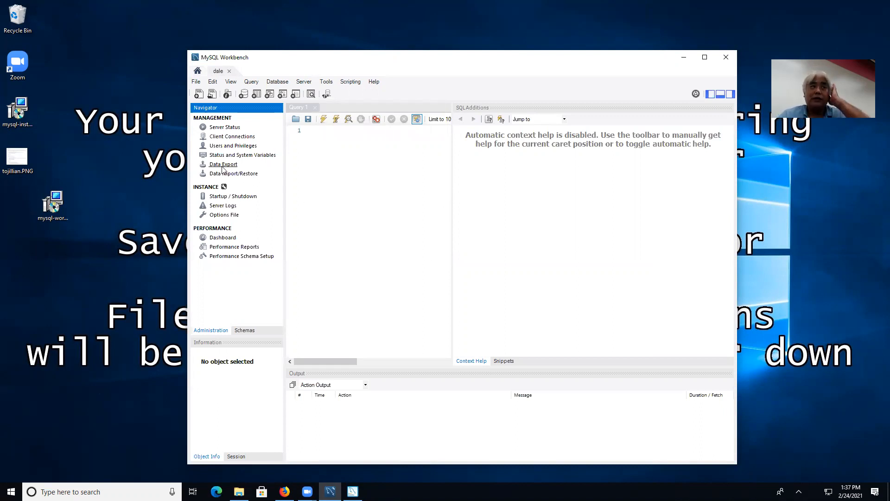
{"action": "left_click", "coordinate": [244, 331]}
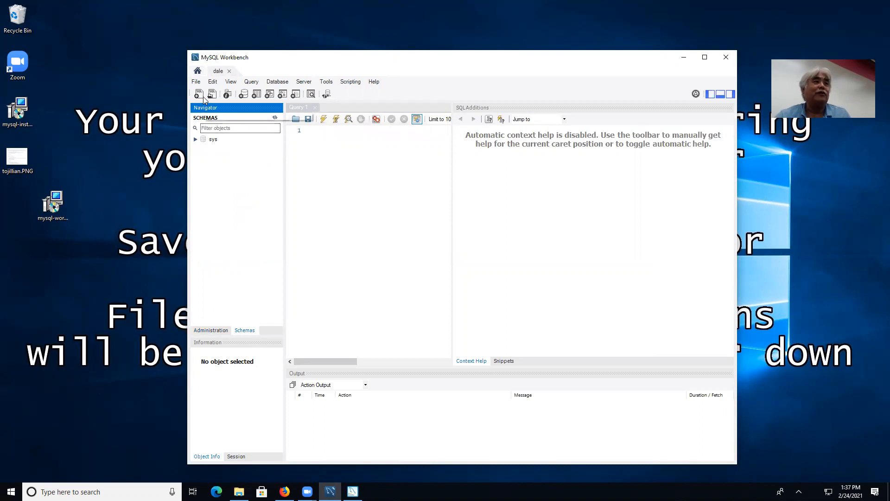
Create schema 'dale' by applying its CREATE SCHEMA script, then expand it to its Tables.
{"action": "left_click", "coordinate": [246, 95]}
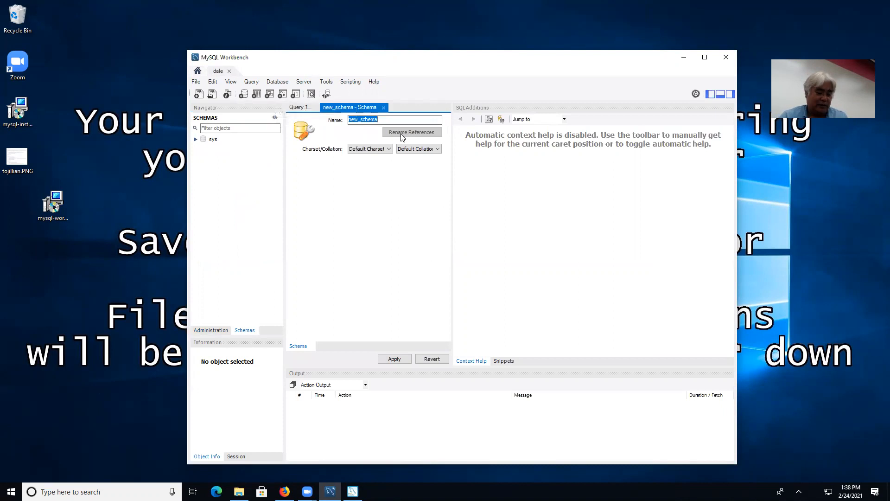
{"action": "type", "text": "dale"}
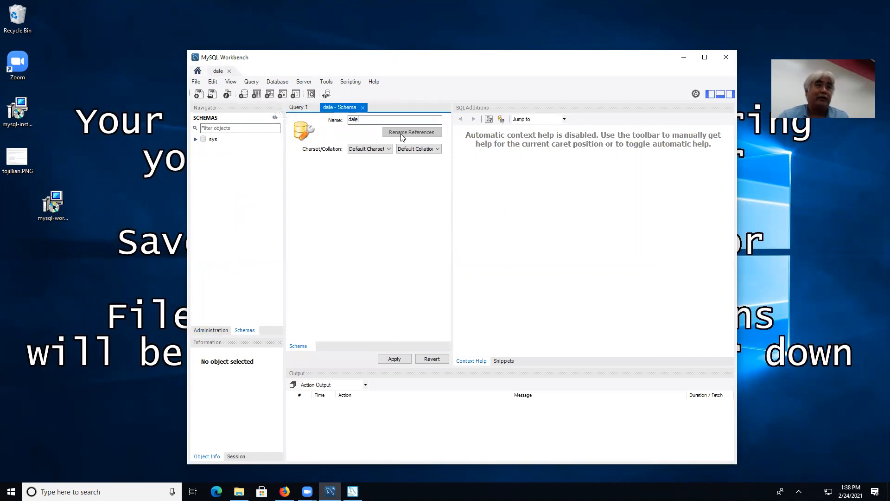
{"action": "left_click", "coordinate": [392, 359]}
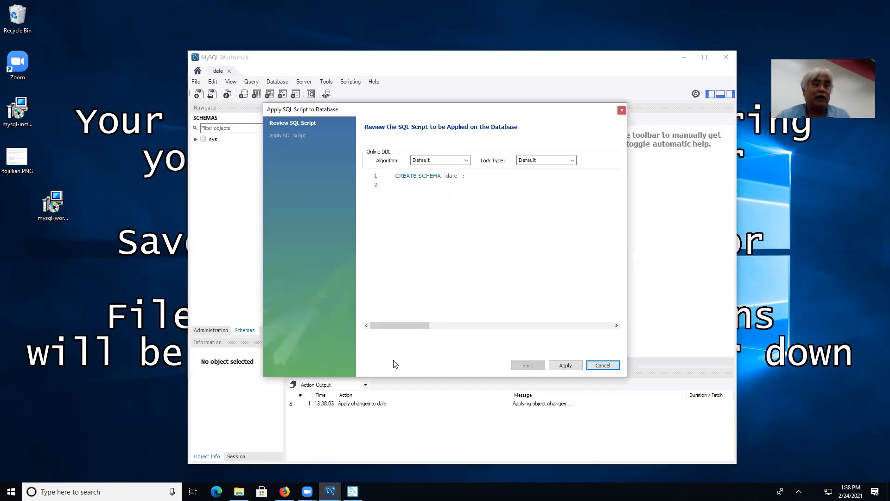
{"action": "left_click", "coordinate": [573, 367]}
{"action": "left_click", "coordinate": [566, 366]}
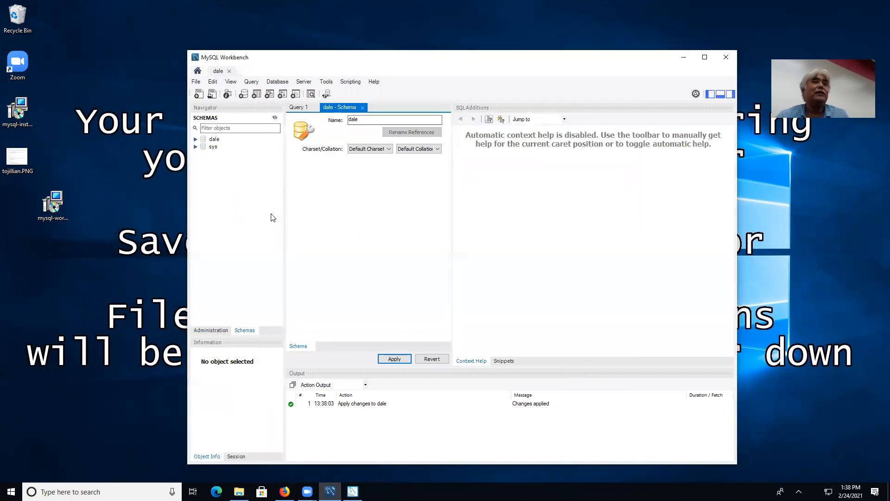
{"action": "left_click", "coordinate": [195, 139]}
{"action": "left_click", "coordinate": [221, 147]}
Create a new table named newdale in dale with an id column.
{"action": "right_click", "coordinate": [221, 147]}
{"action": "left_click", "coordinate": [243, 149]}
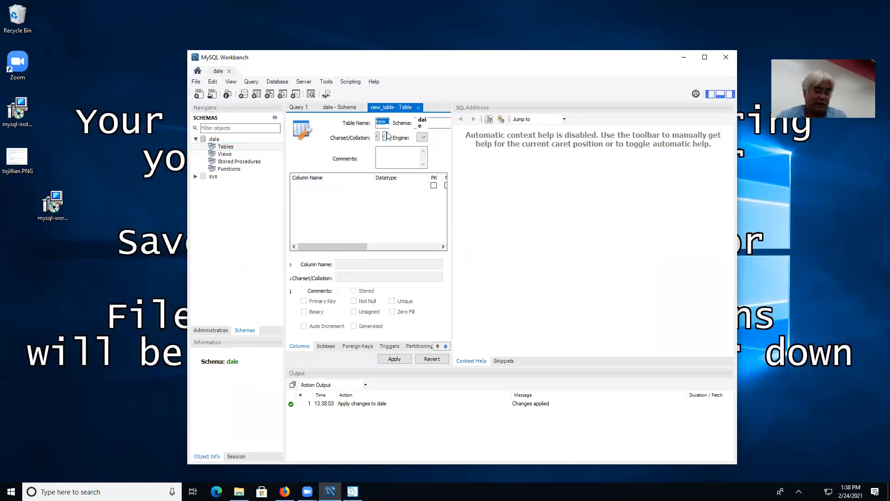
{"action": "type", "text": "newdale"}
{"action": "left_click", "coordinate": [318, 190]}
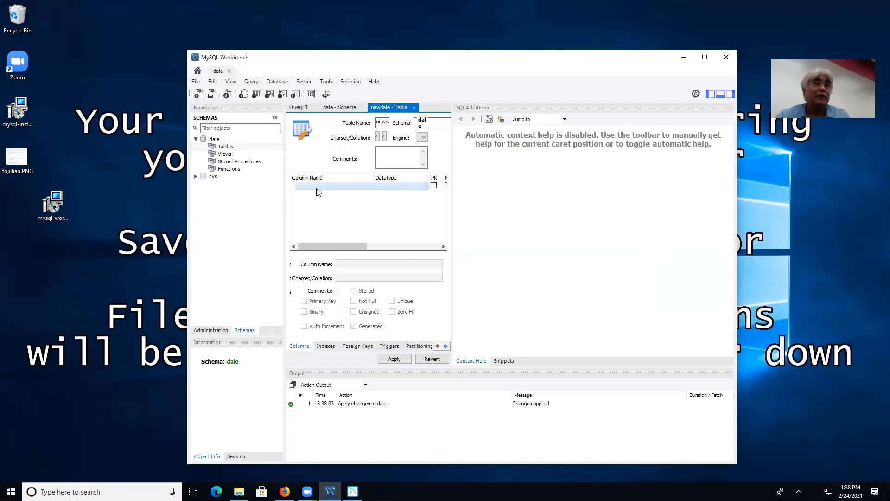
{"action": "left_click", "coordinate": [317, 192]}
{"action": "type", "text": "id"}
{"action": "key", "text": "Tab"}
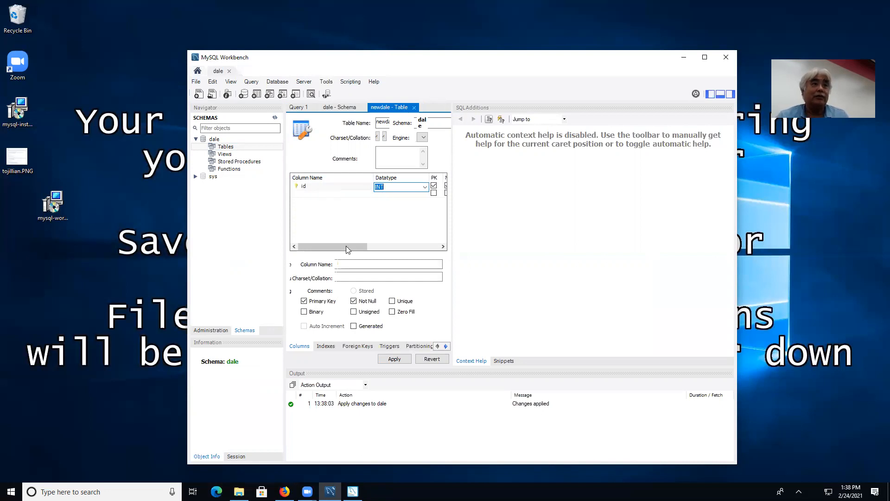
Maximize the window and add a second column named fname.
{"action": "left_click_drag", "start_coordinate": [346, 245], "coordinate": [375, 246]}
{"action": "left_click", "coordinate": [705, 57]}
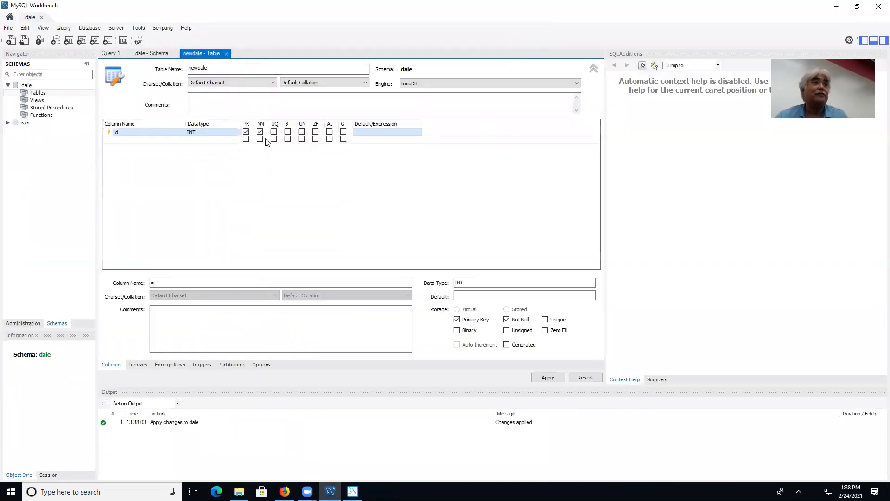
{"action": "double_click", "coordinate": [160, 140]}
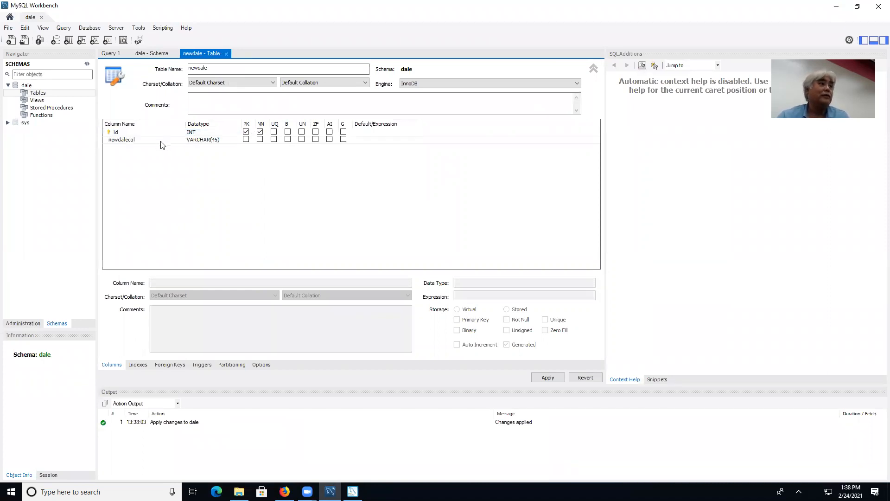
{"action": "left_click", "coordinate": [161, 141]}
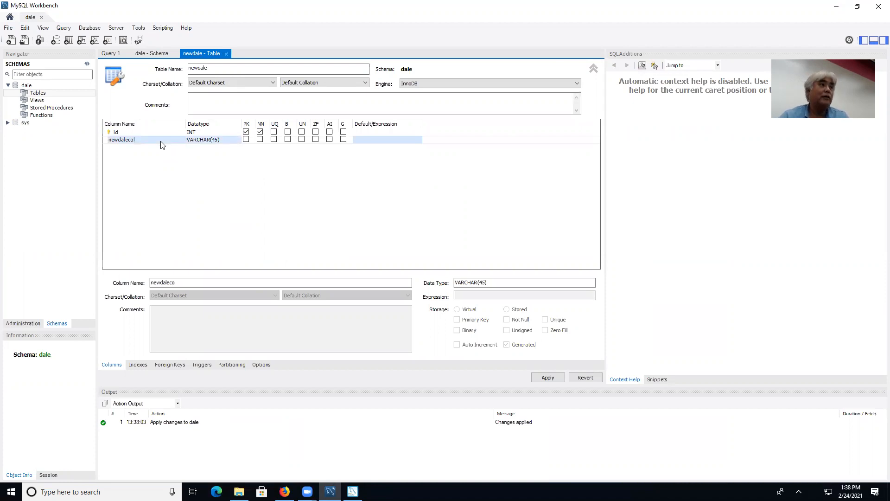
{"action": "double_click", "coordinate": [146, 140]}
{"action": "type", "text": "fname"}
{"action": "key", "text": "Tab"}
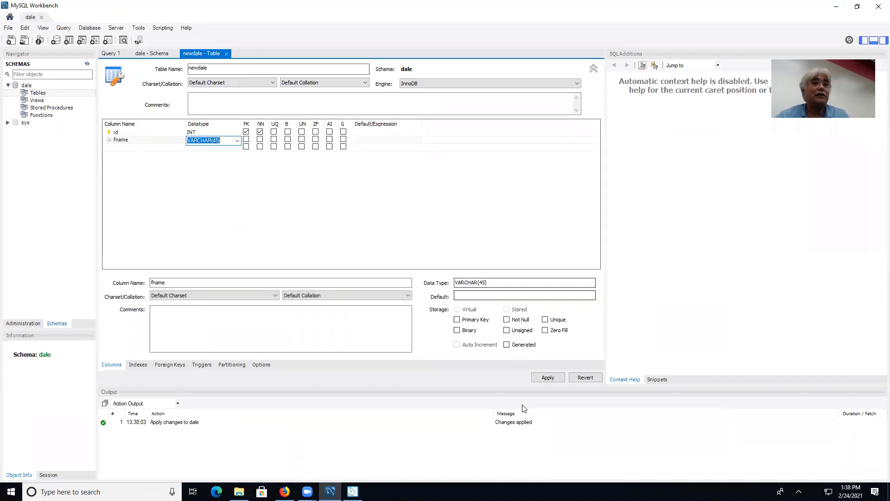
Apply the CREATE TABLE script for newdale.
{"action": "left_click", "coordinate": [549, 377]}
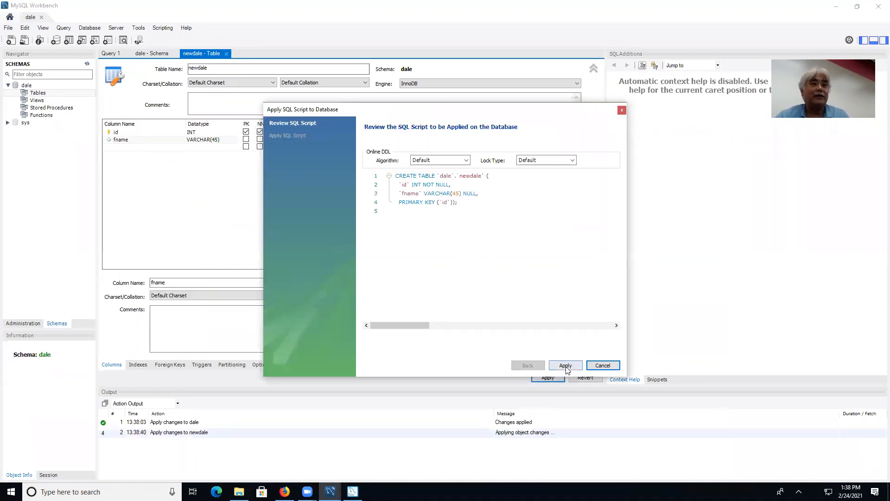
{"action": "left_click", "coordinate": [565, 366]}
{"action": "left_click", "coordinate": [565, 367]}
{"action": "left_click", "coordinate": [559, 378]}
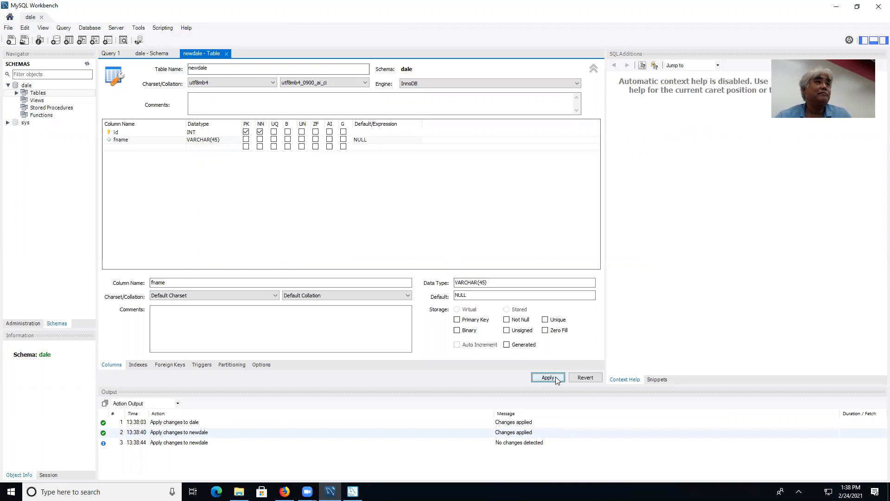
{"action": "left_click", "coordinate": [556, 378]}
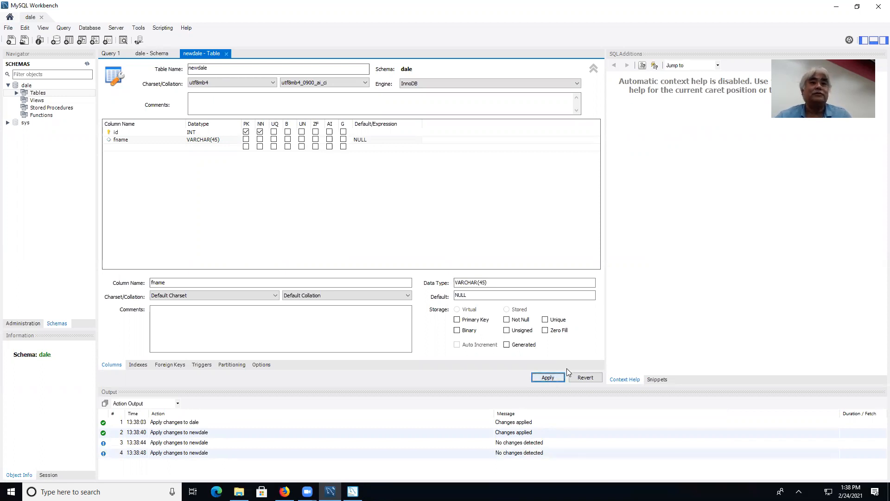
Close the table editors and run an INSERT of id 1 and a name into newdale.
{"action": "left_click", "coordinate": [17, 93]}
{"action": "left_click", "coordinate": [25, 101]}
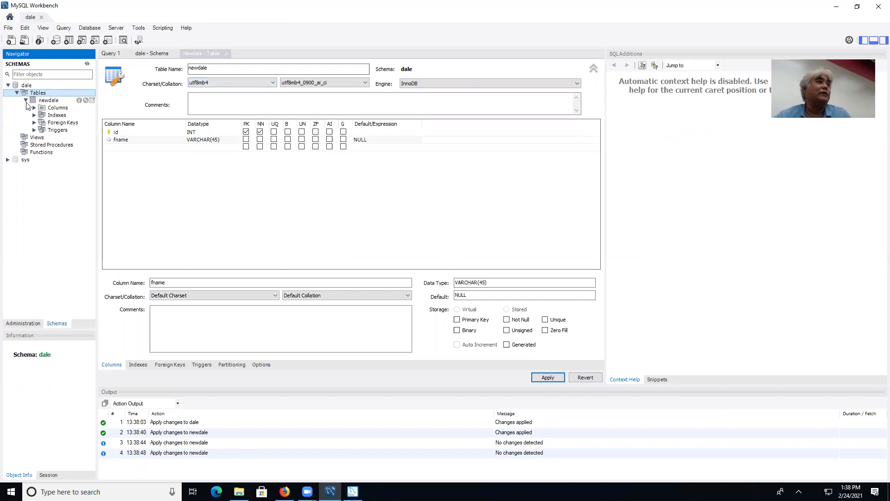
{"action": "left_click", "coordinate": [226, 54]}
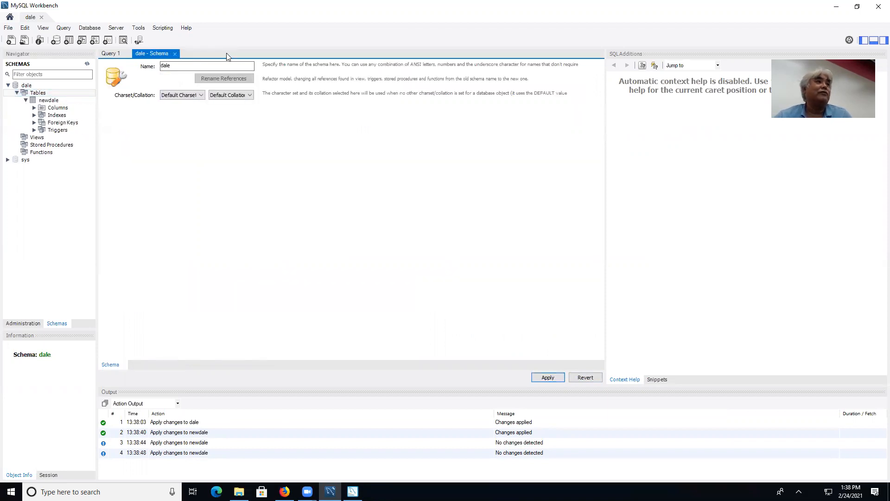
{"action": "left_click", "coordinate": [174, 54]}
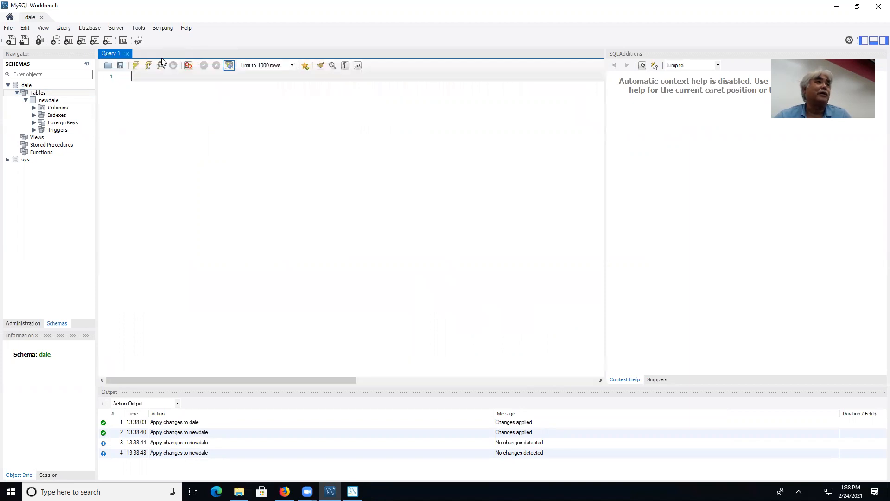
{"action": "type", "text": "insert into"}
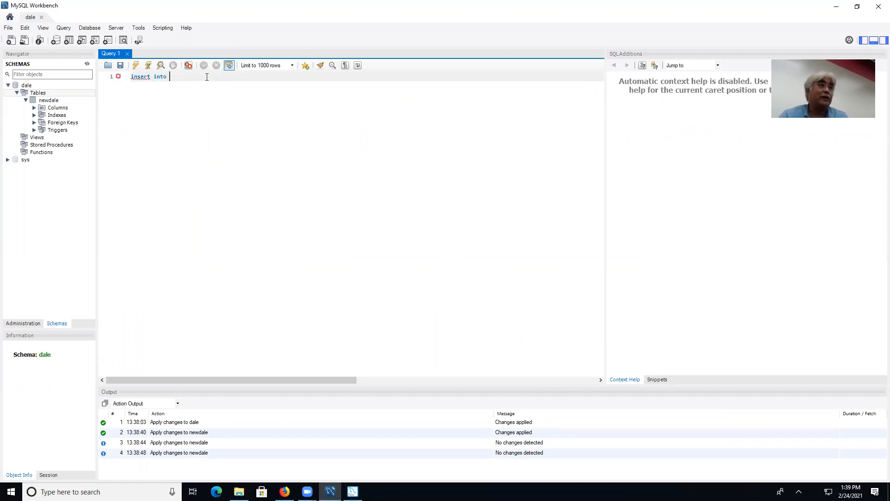
{"action": "type", "text": " newdale"}
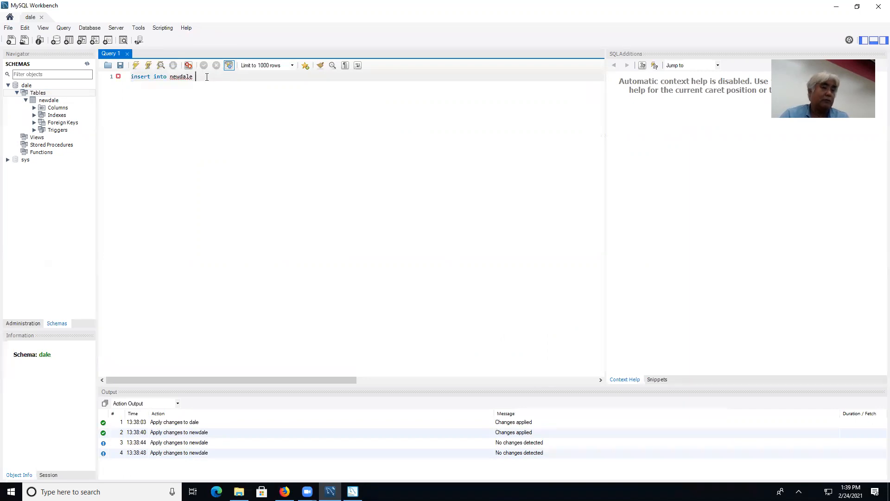
{"action": "type", "text": " values (1,"}
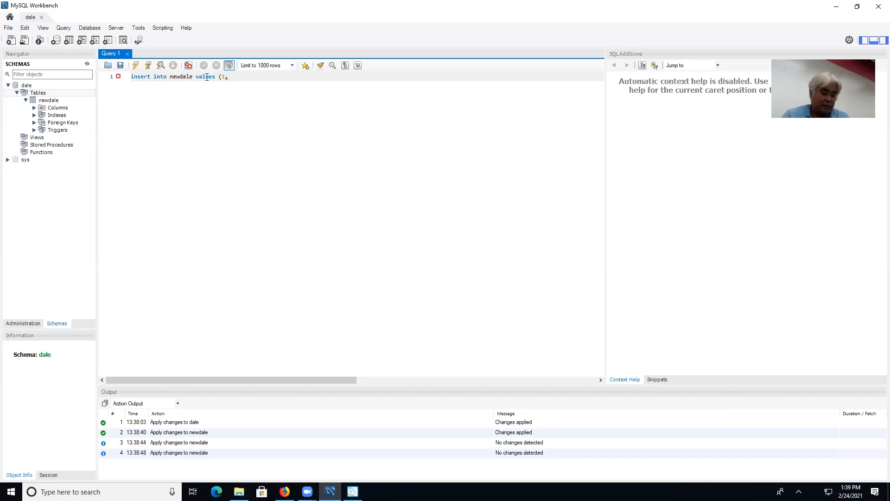
{"action": "type", "text": " 'nakasone')"}
{"action": "left_click", "coordinate": [136, 66]}
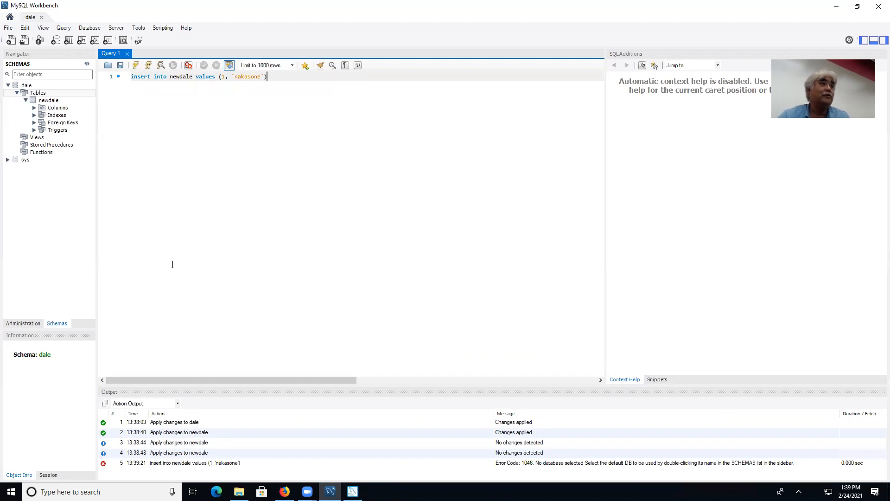
Browse newdale's columns, remove stray fname text, add a semicolon, and rerun the insert.
{"action": "left_click", "coordinate": [35, 108]}
{"action": "left_click", "coordinate": [57, 122]}
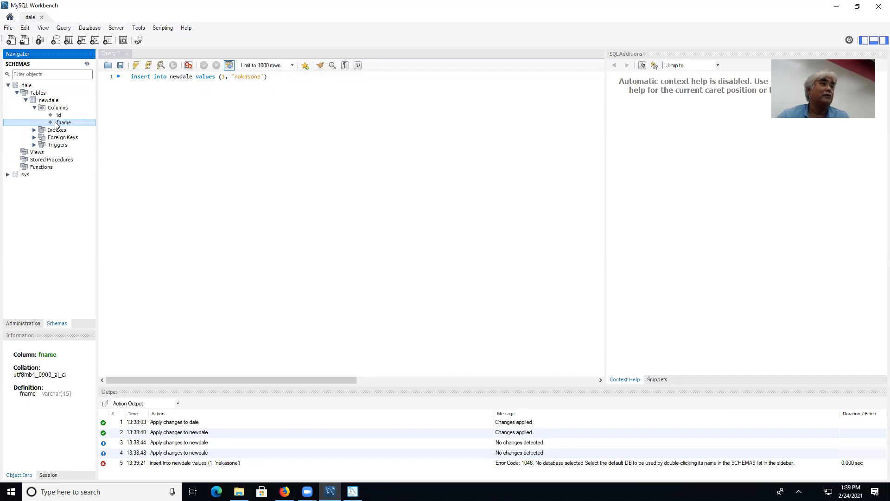
{"action": "right_click", "coordinate": [57, 123]}
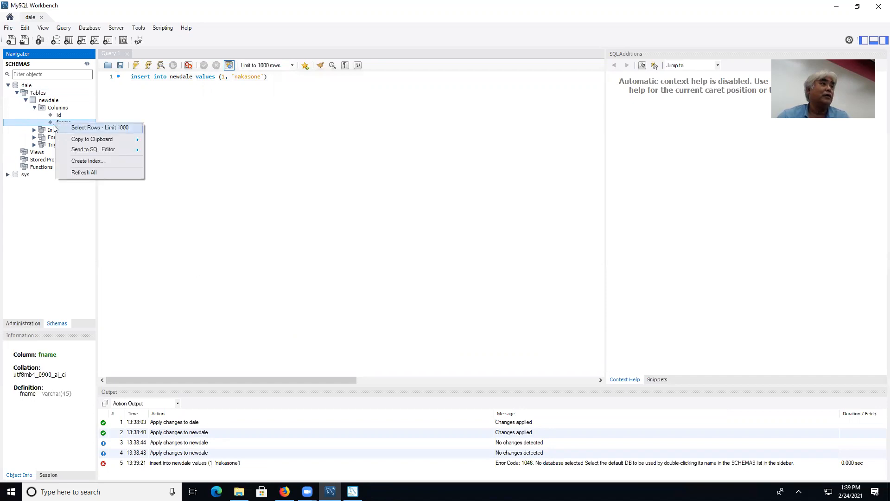
{"action": "left_click", "coordinate": [65, 123]}
{"action": "double_click", "coordinate": [65, 124]}
{"action": "double_click", "coordinate": [65, 123]}
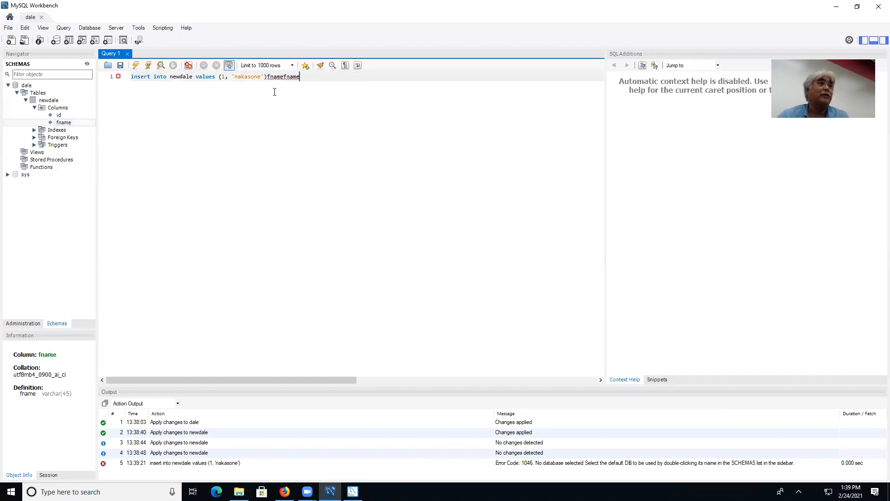
{"action": "key", "text": "BackSpace"}
{"action": "key", "text": "BackSpace"}
{"action": "key", "text": "BackSpace"}
{"action": "key", "text": "BackSpace"}
{"action": "key", "text": "BackSpace"}
{"action": "key", "text": "BackSpace"}
{"action": "key", "text": "BackSpace"}
{"action": "type", "text": ";"}
{"action": "left_click", "coordinate": [137, 66]}
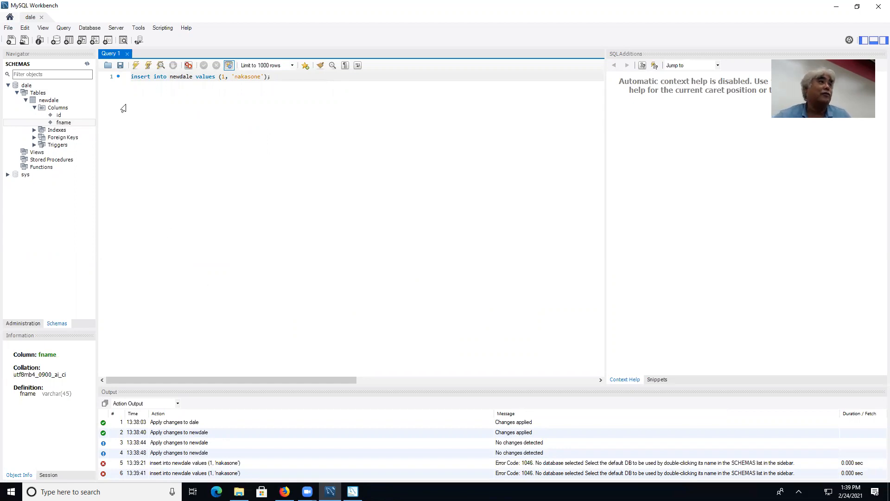
Prepend 'use dale;' on its own line and run it, inserting the row successfully.
{"action": "left_click", "coordinate": [124, 77]}
{"action": "left_click", "coordinate": [141, 76]}
{"action": "type", "text": "use dale;"}
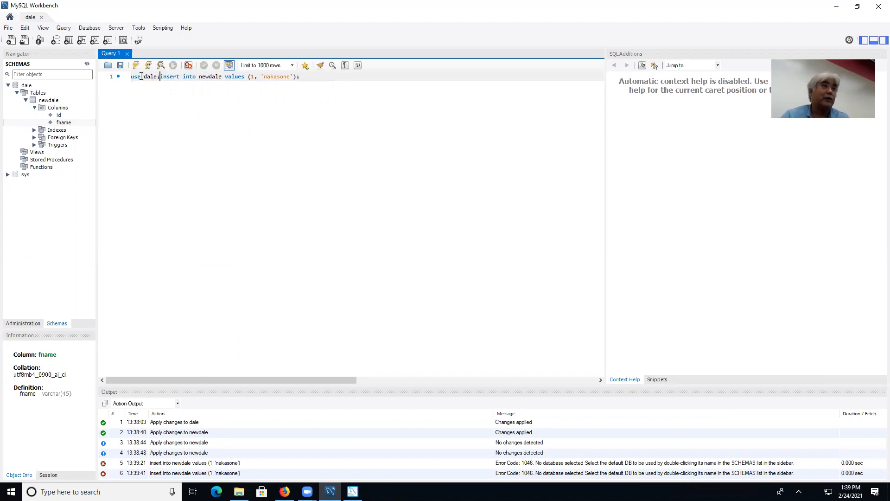
{"action": "key", "text": "Return"}
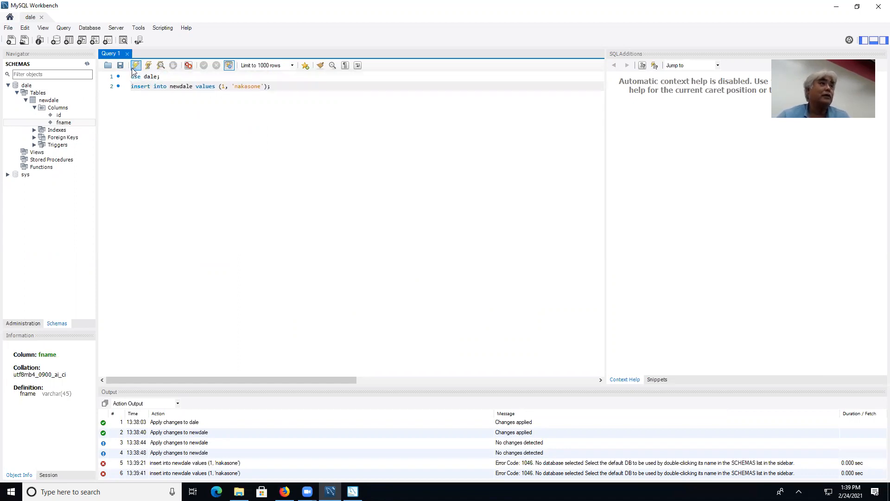
{"action": "left_click", "coordinate": [136, 65]}
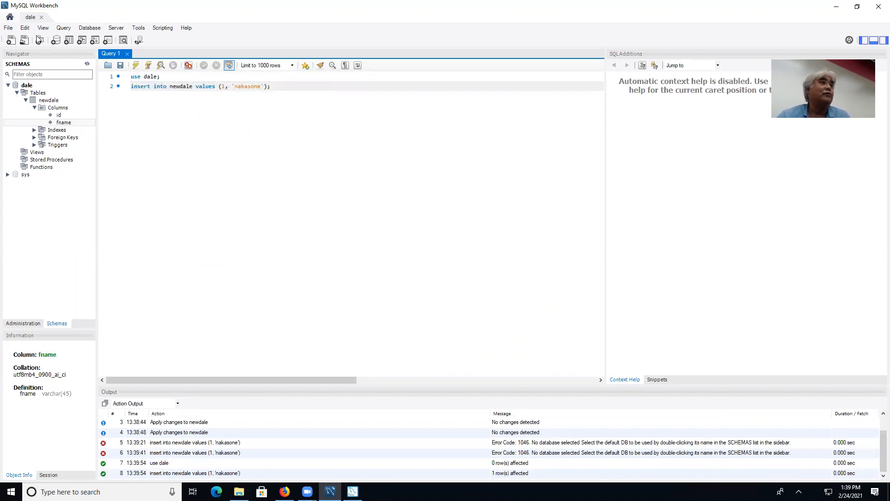
{"action": "left_click", "coordinate": [11, 41]}
Run 'select * from newdale;' in the new SQL tab to return the single row.
{"action": "type", "text": "select * from"}
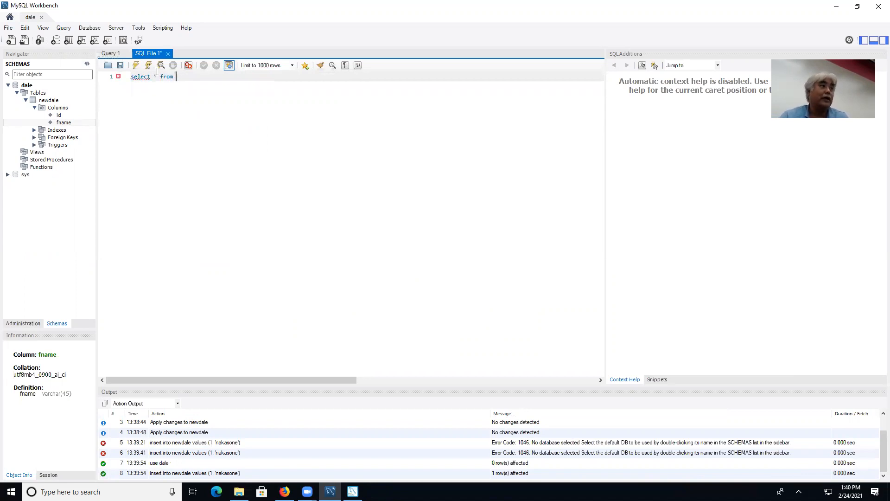
{"action": "type", "text": " newdale"}
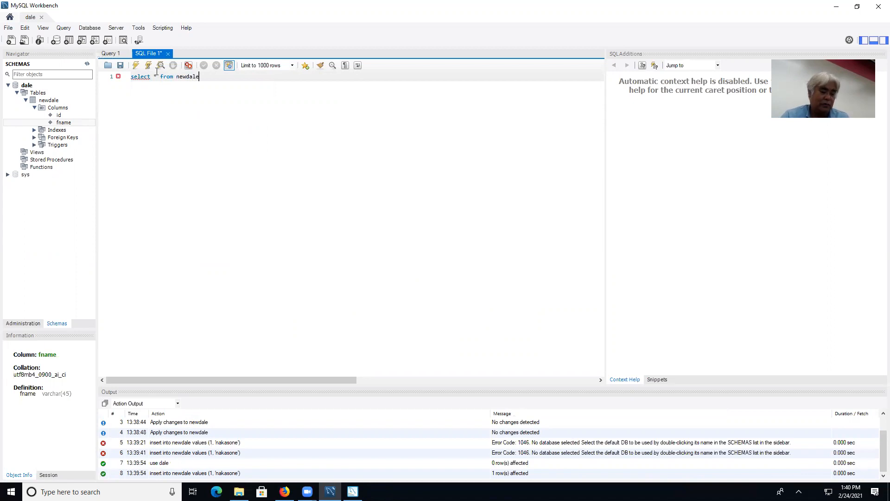
{"action": "type", "text": ";"}
{"action": "left_click", "coordinate": [135, 65]}
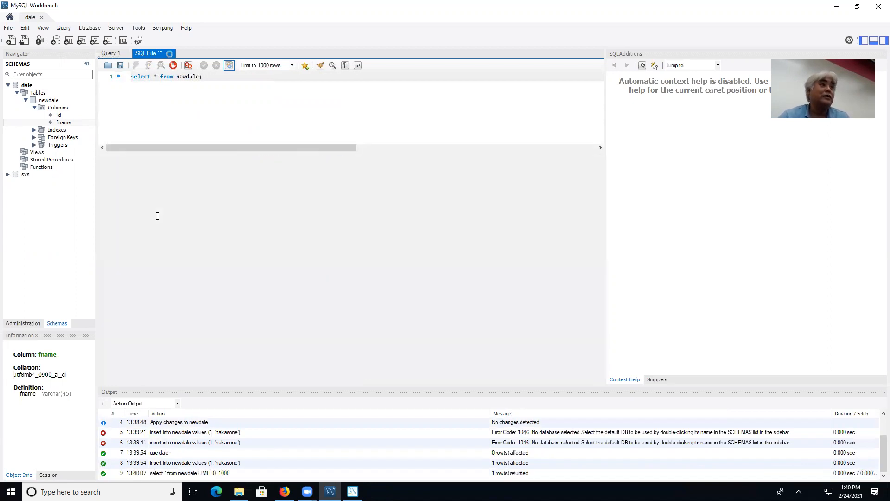